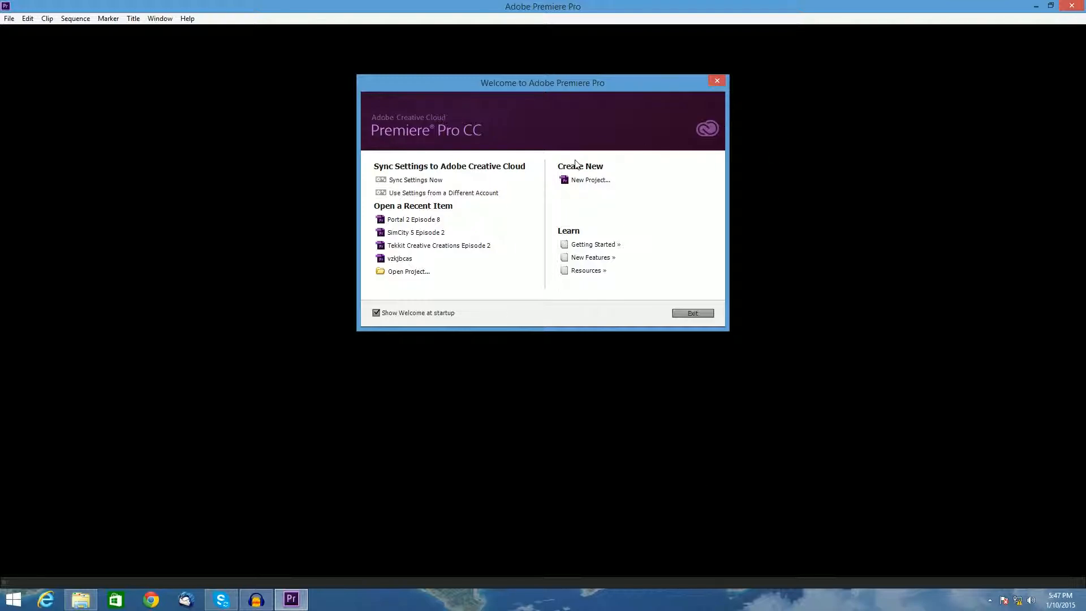
- Create a new project named Basics in Premiere Tutorial
left_click(590, 181)
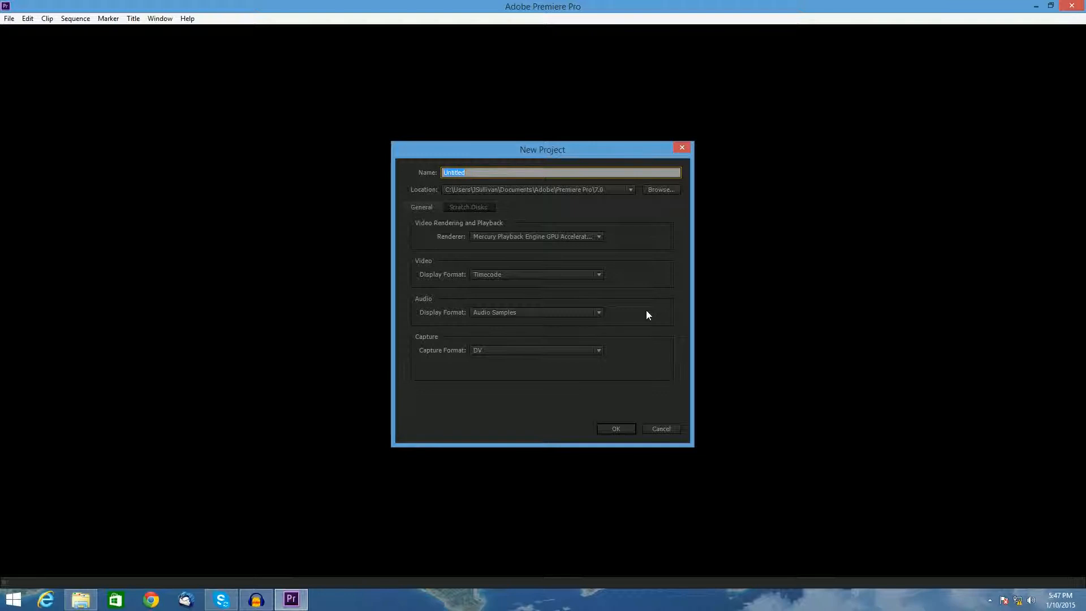
type("Basics in Premiere Tutorial")
key("Return")
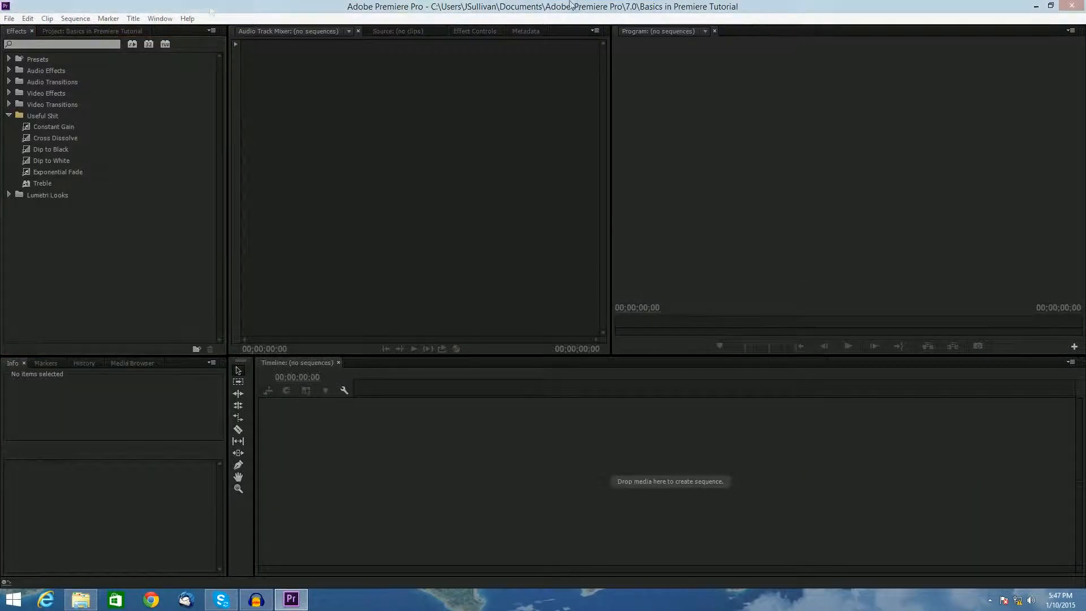
- Switch to the Editing workspace and bring the Project panel to the front
left_click(160, 18)
mouse_move(204, 31)
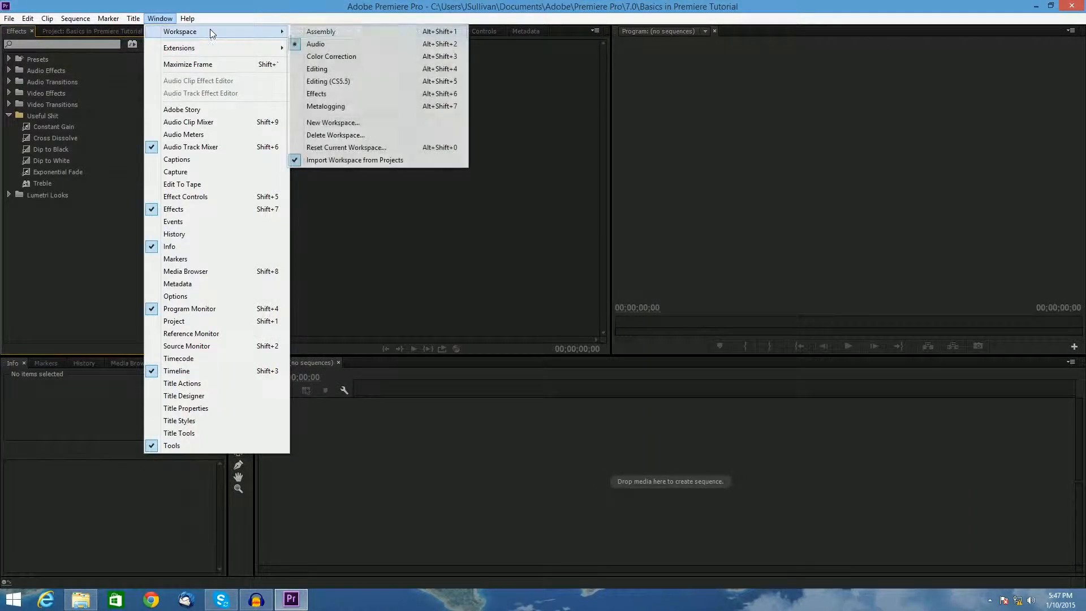
left_click(334, 73)
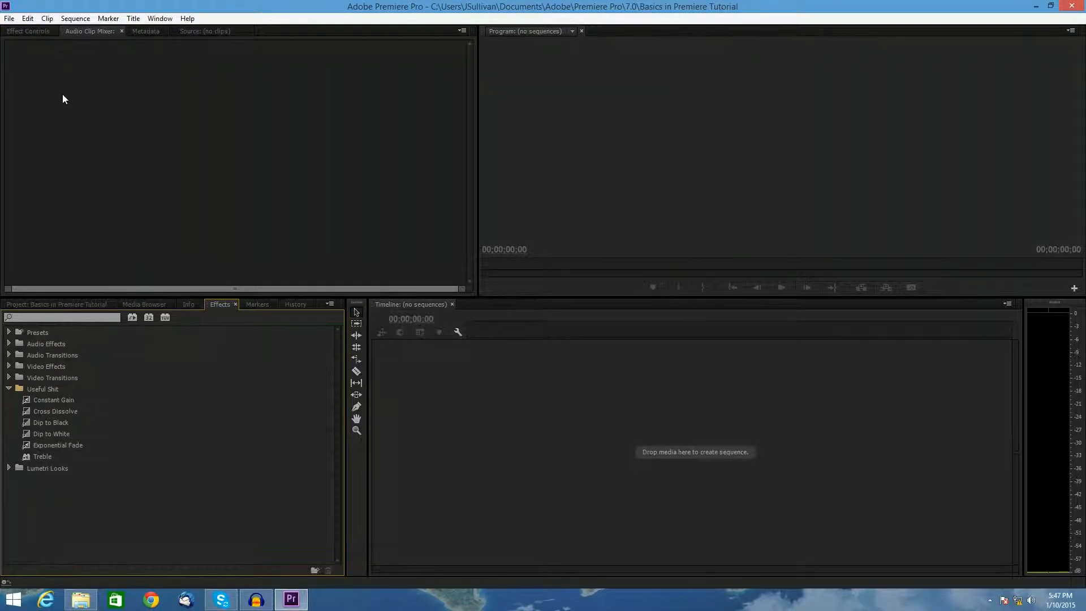
left_click(29, 30)
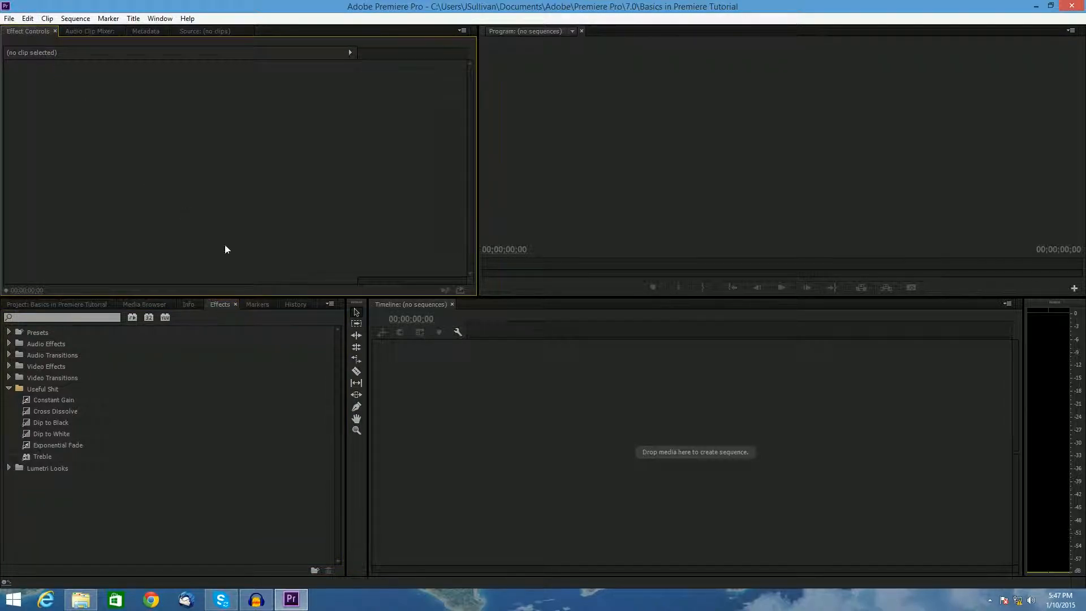
left_click(86, 307)
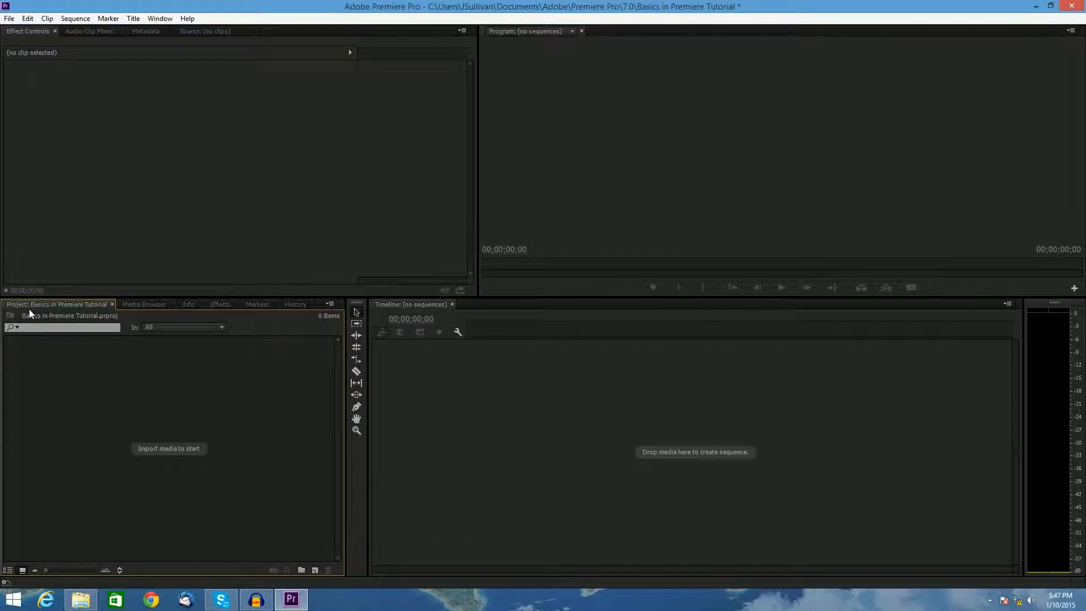
- Import three video clips into the Project panel by dragging them in from File Explorer
left_click(80, 600)
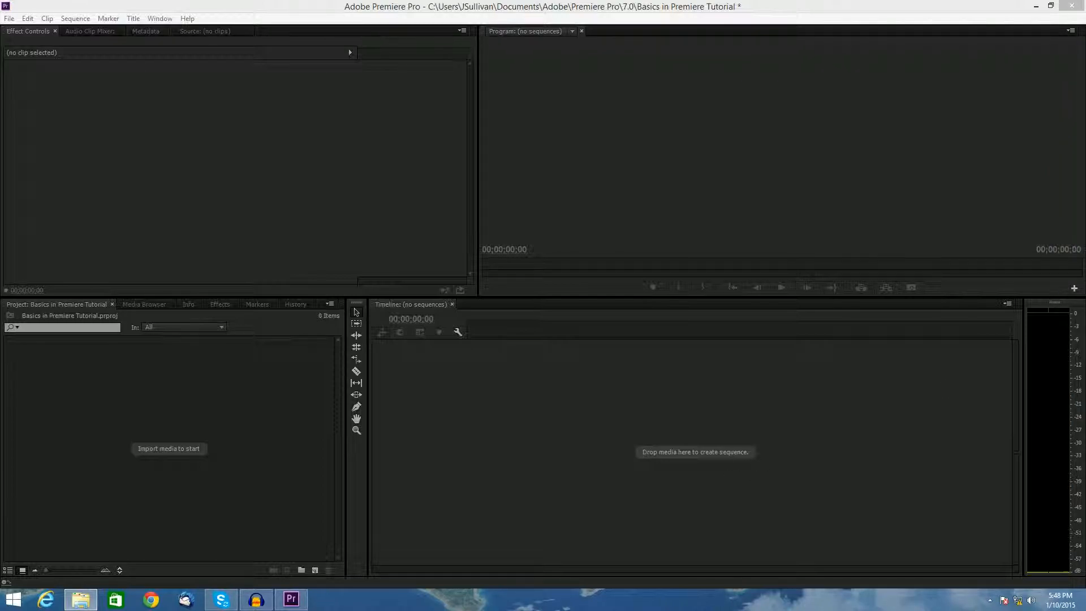
left_click(849, 267)
key("alt+Tab")
left_click_drag(909, 357, 120, 422)
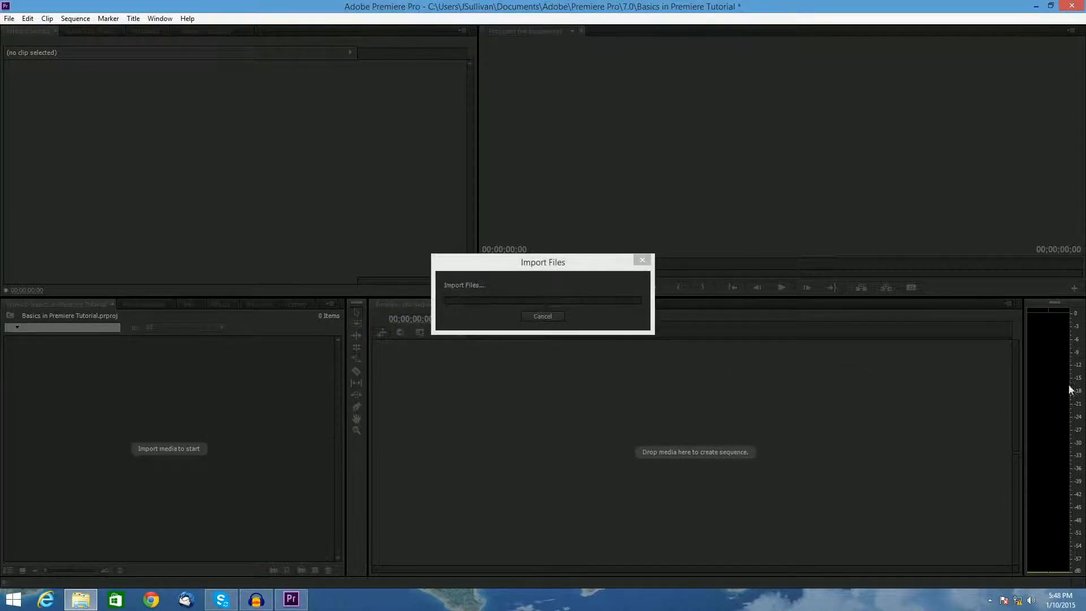
left_click_drag(996, 292, 252, 432)
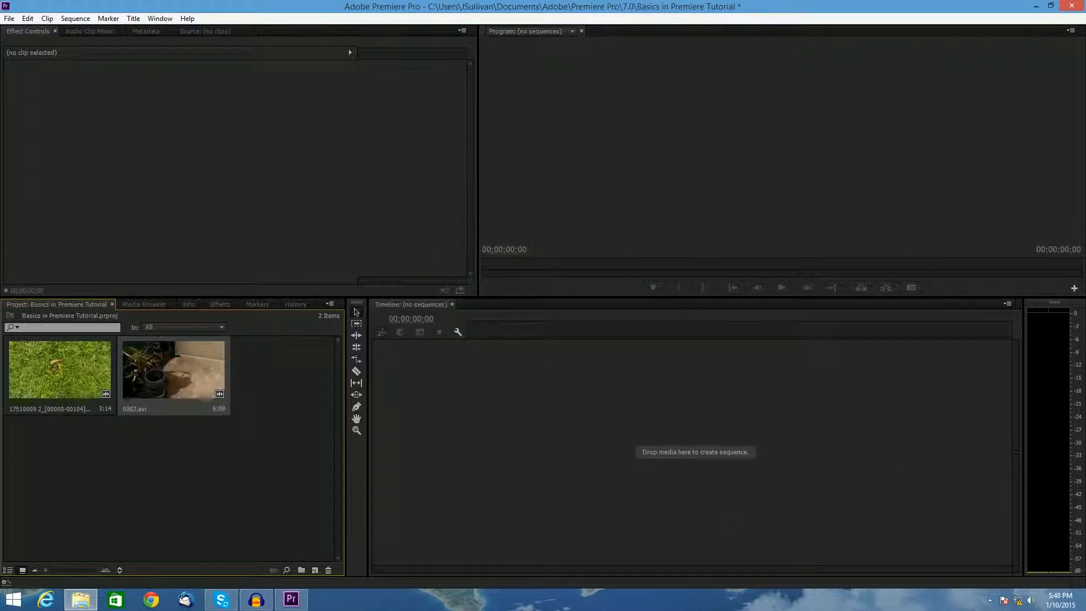
left_click_drag(320, 498, 249, 512)
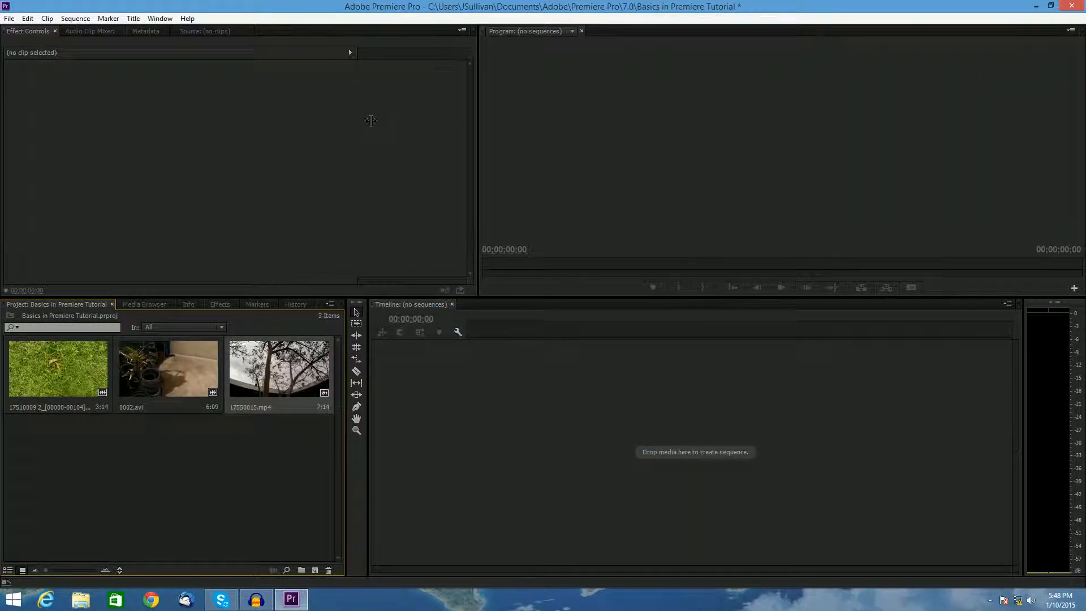
left_click(58, 513)
left_click_drag(303, 443, 3, 347)
left_click(159, 485)
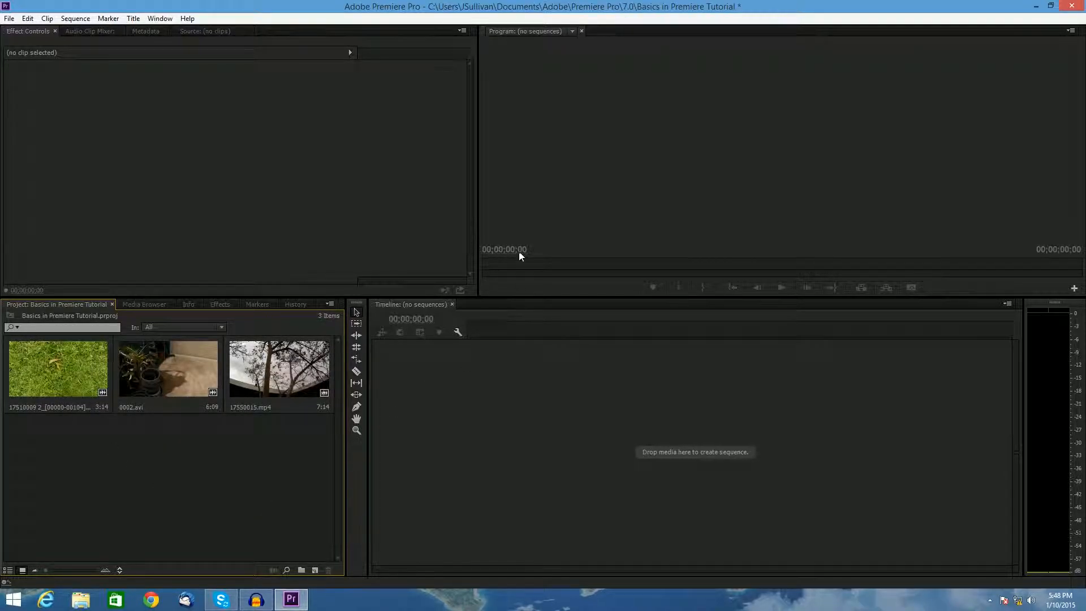
right_click(20, 394)
left_click(203, 486)
left_click(75, 18)
mouse_move(27, 18)
left_click(168, 5)
- Start a new sequence and pick the Digital SLR 720p preset DSLR 720p60
left_click(8, 18)
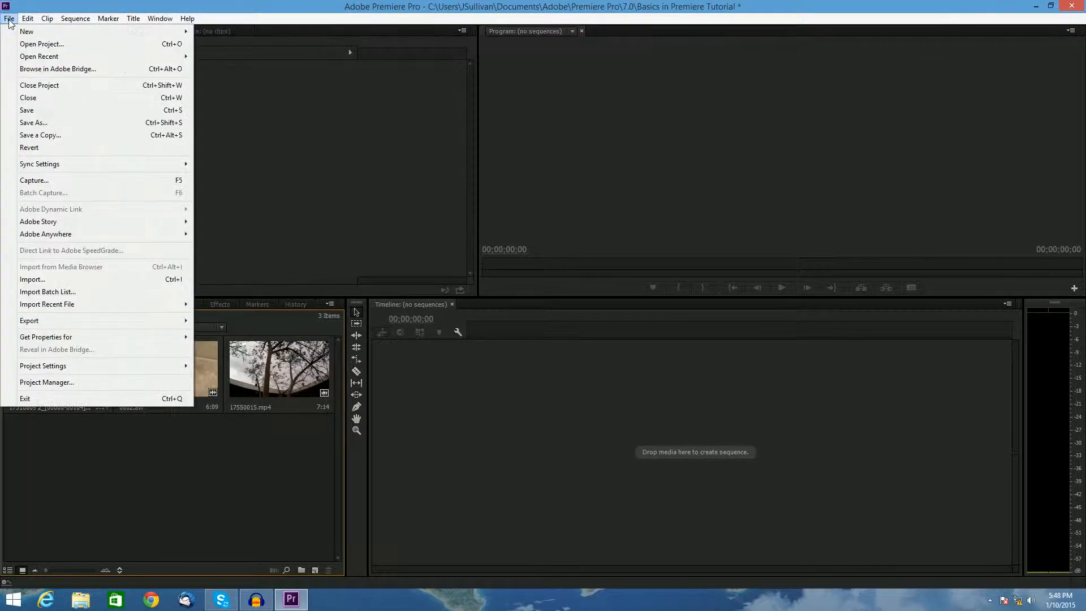
mouse_move(9, 18)
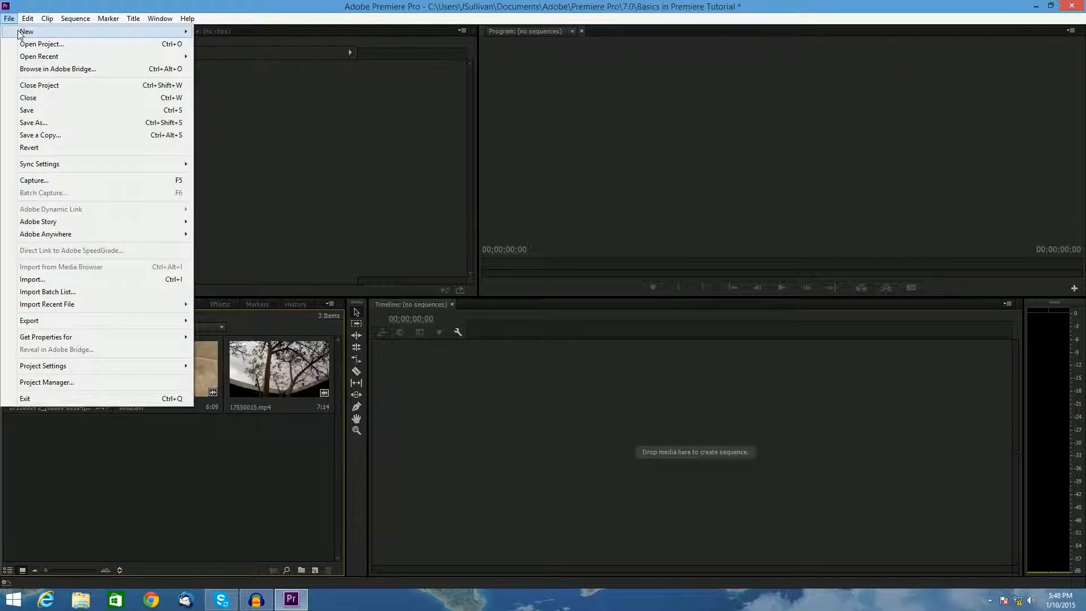
left_click(235, 44)
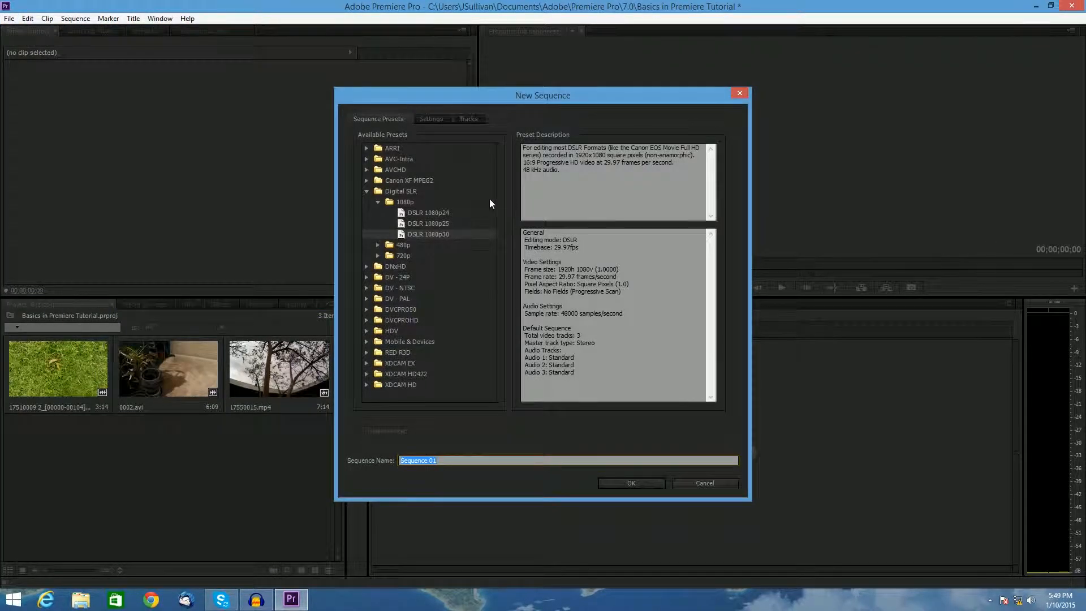
left_click(366, 192)
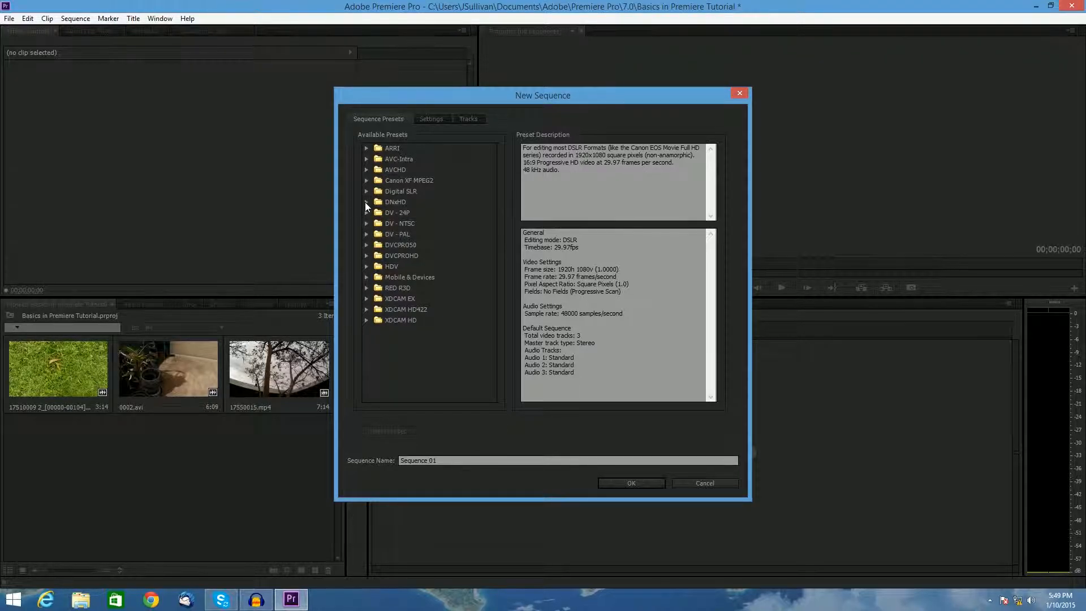
left_click(367, 288)
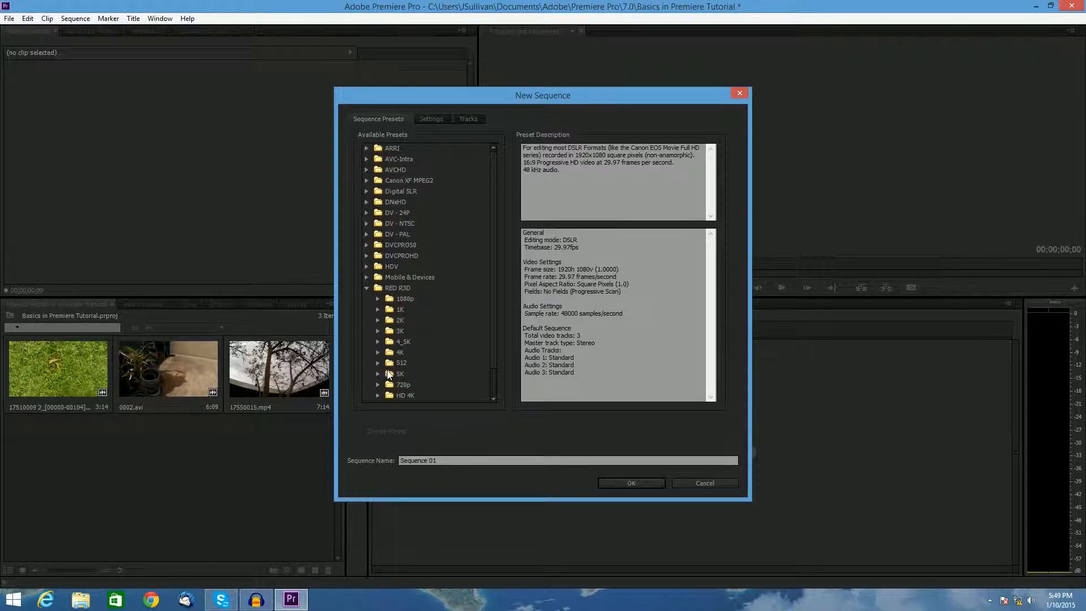
left_click(366, 288)
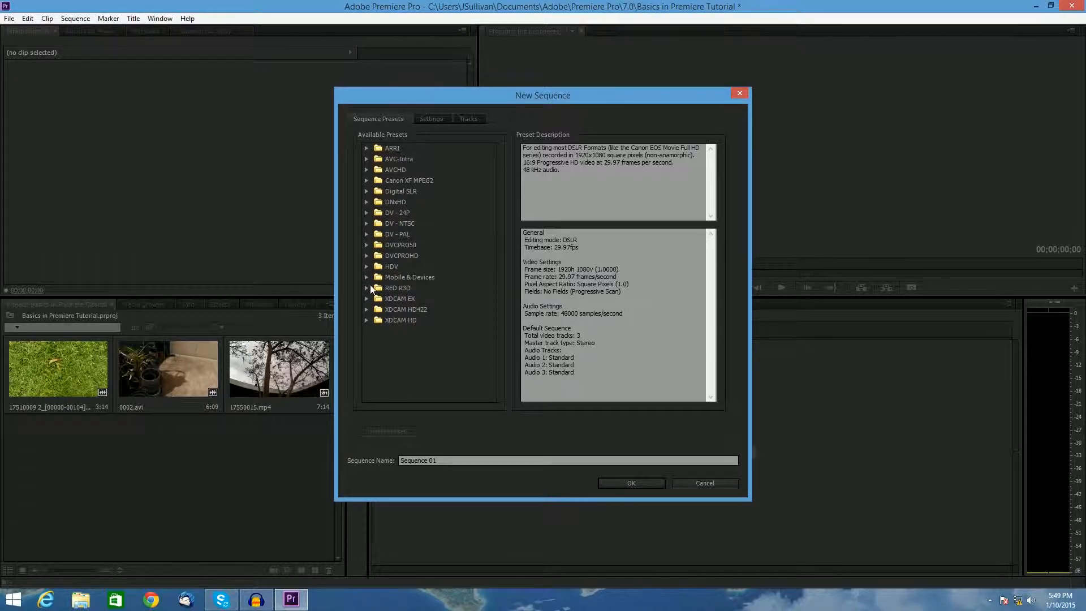
left_click(368, 320)
left_click(368, 321)
left_click(366, 192)
left_click(389, 195)
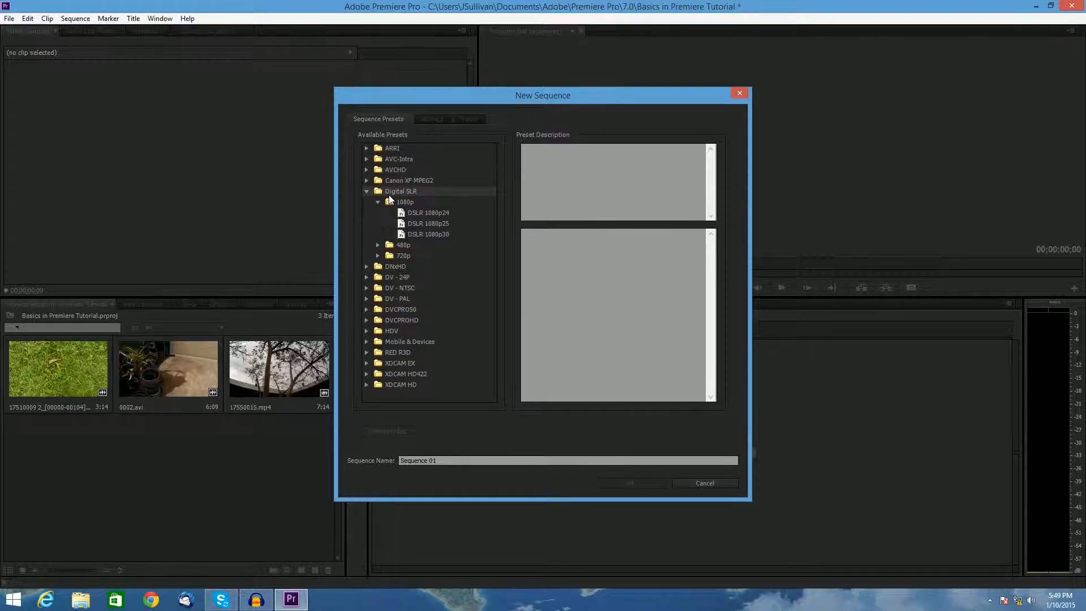
left_click(407, 201)
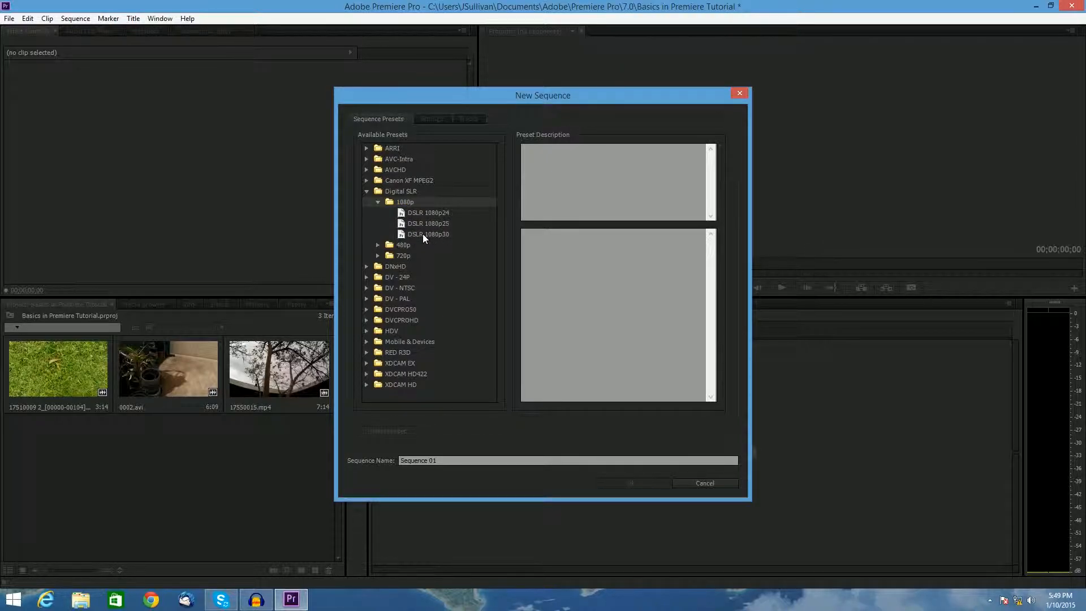
left_click(378, 202)
left_click(378, 223)
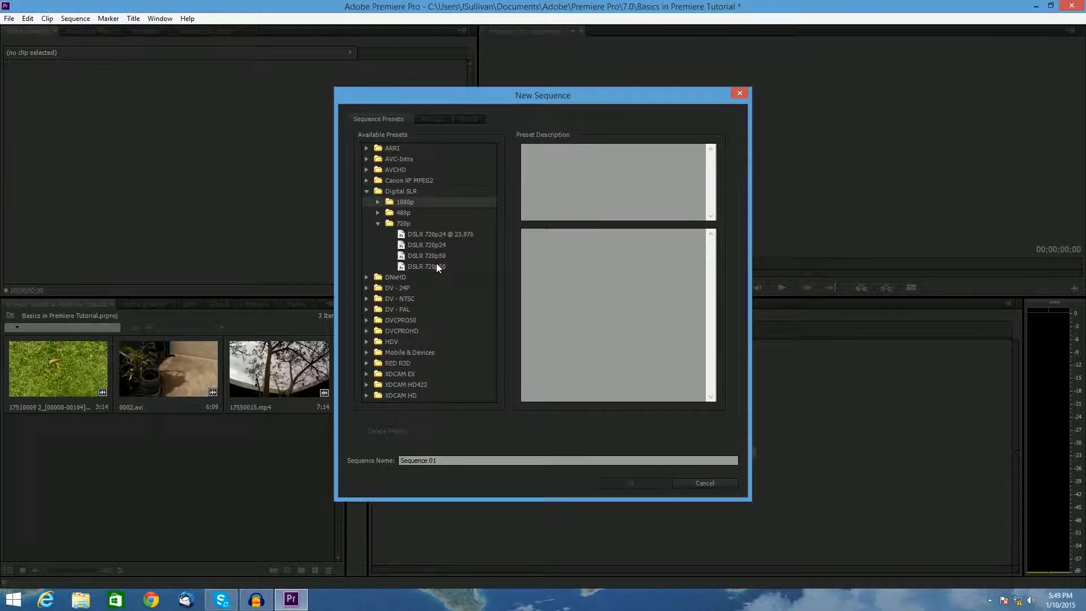
left_click(435, 266)
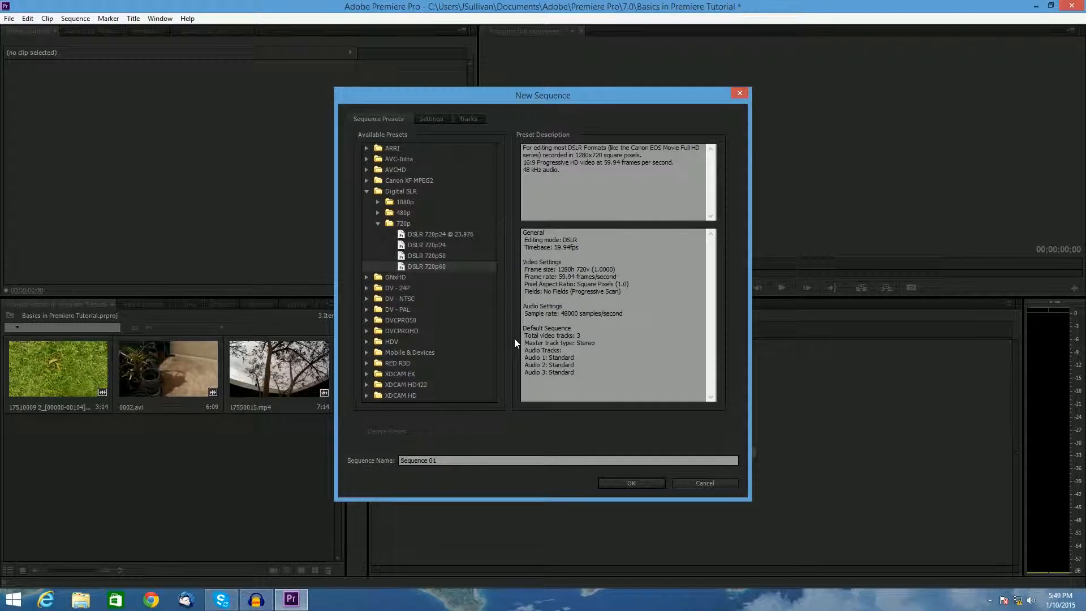
- Set the sequence timebase to 60.00 frames/second and turn off Composite in Linear Color
left_click(431, 119)
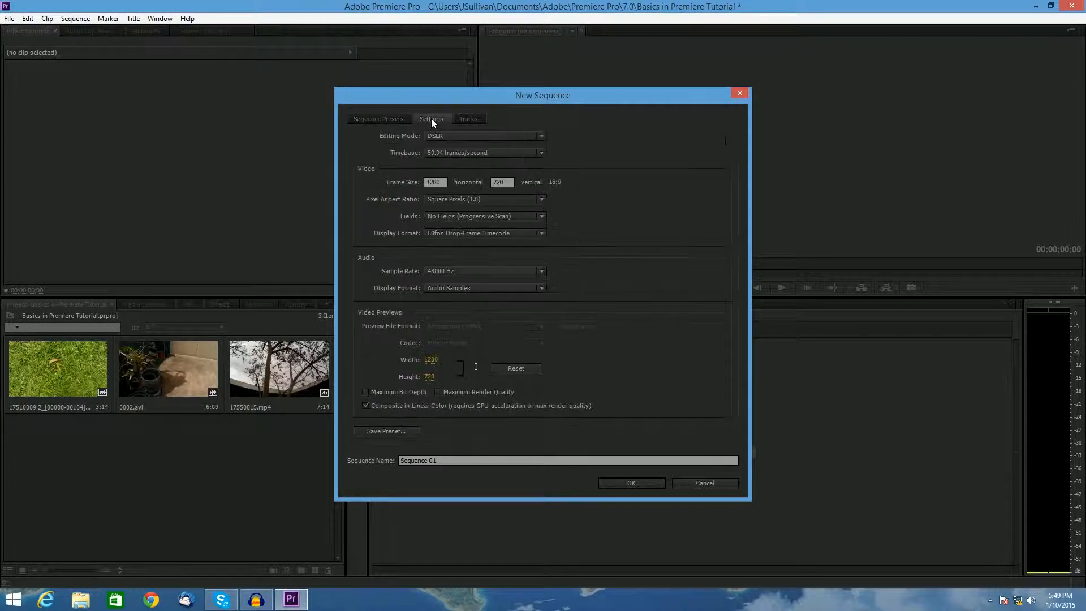
left_click(446, 152)
left_click(463, 303)
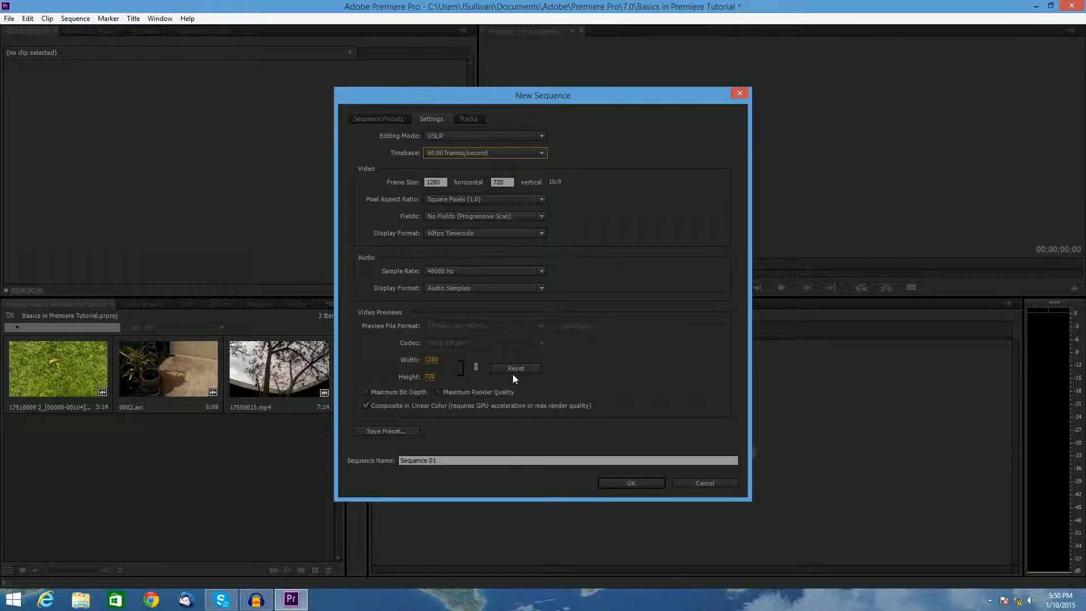
left_click(379, 405)
- Name the sequence seq 1 and create it
left_click(572, 460)
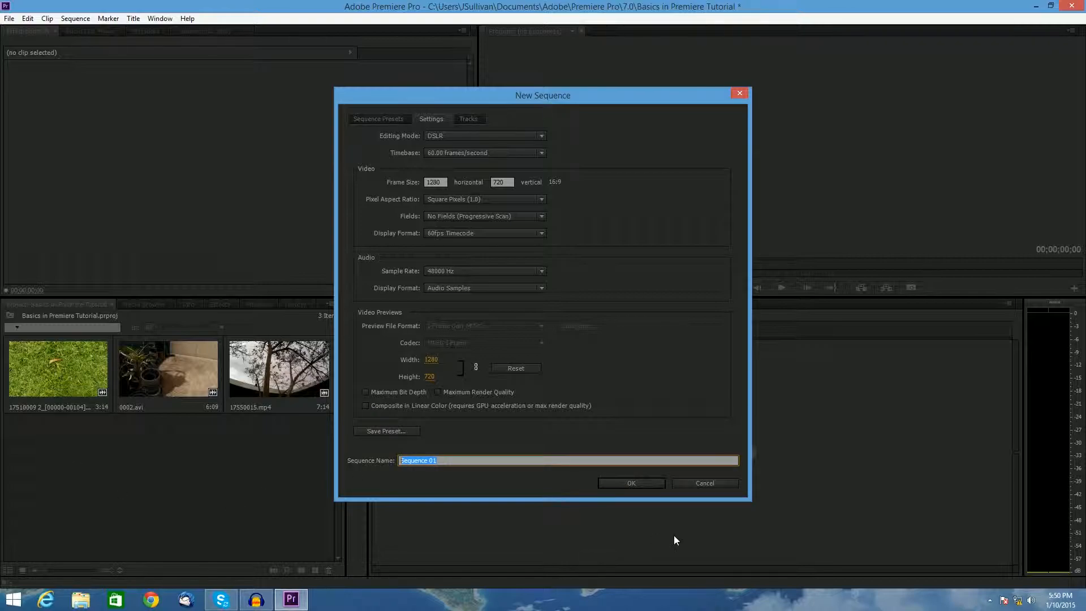
type("seq 1")
key("Return")
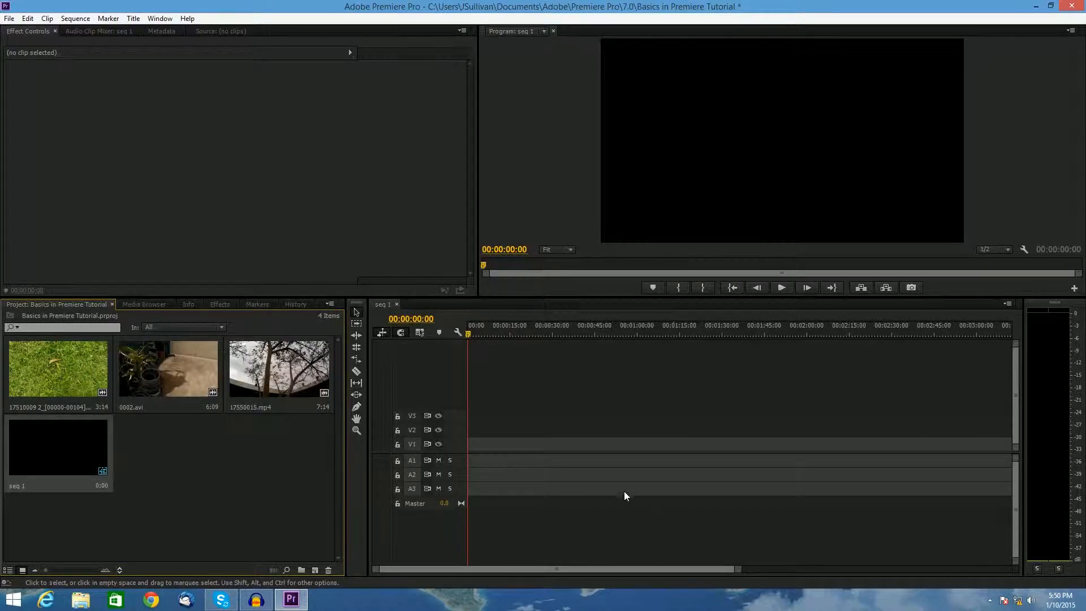
- Place the grass clip at the sequence start, keeping existing sequence settings, and scale it to frame size
left_click(181, 495)
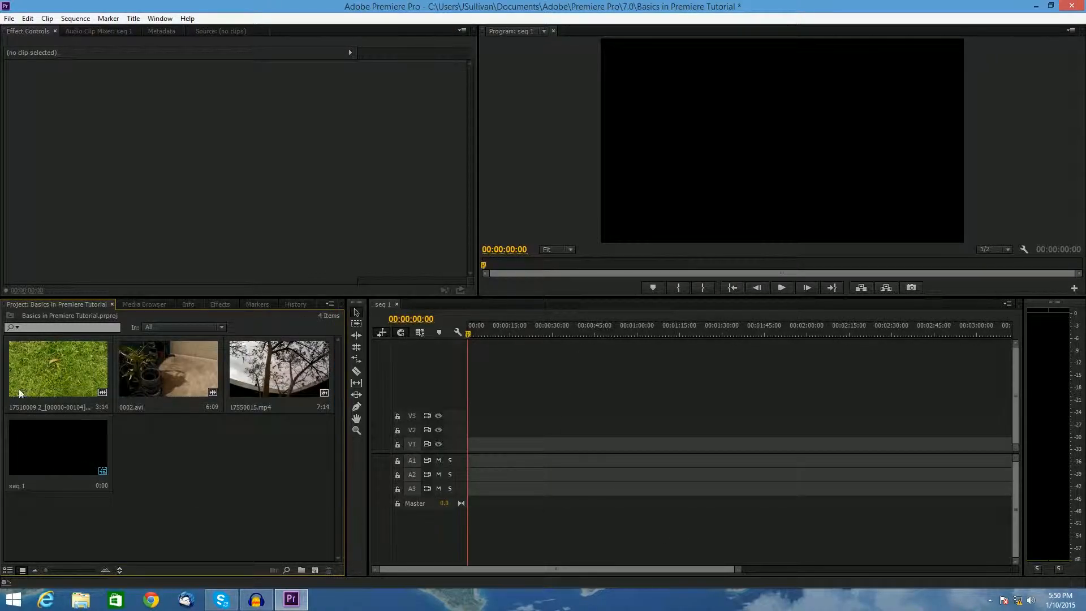
left_click_drag(10, 373, 473, 455)
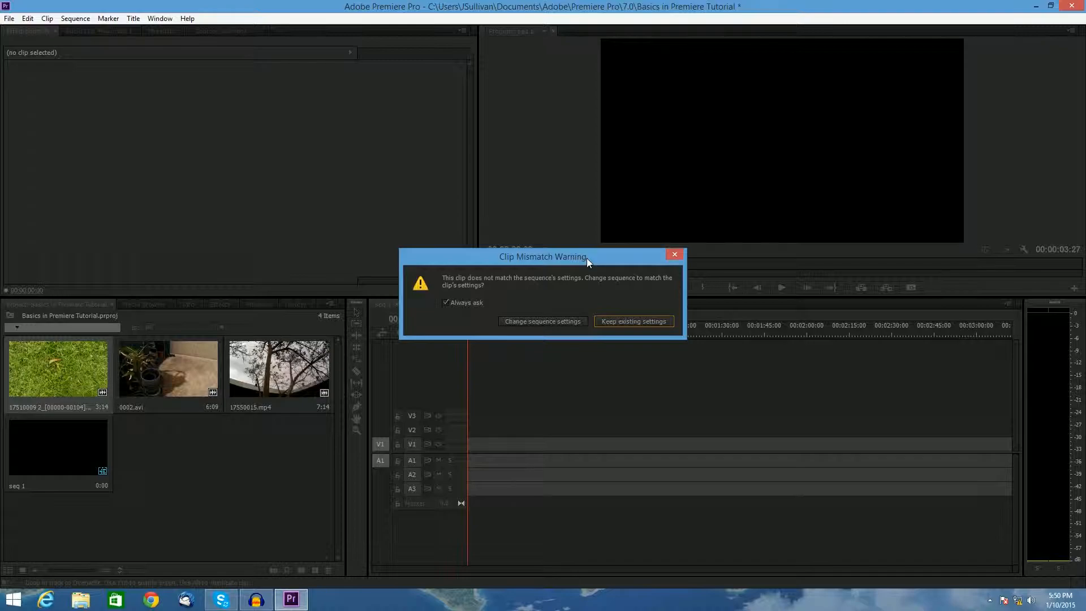
left_click_drag(586, 258, 622, 316)
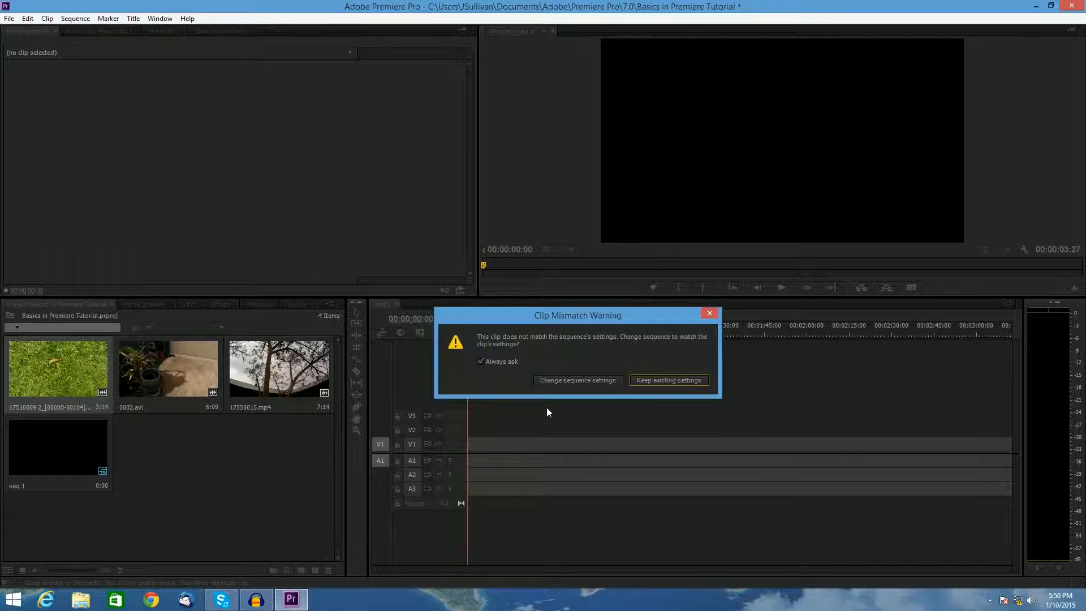
mouse_move(589, 316)
left_mouse_down()
mouse_move(660, 295)
mouse_move(658, 308)
mouse_move(590, 318)
left_mouse_up()
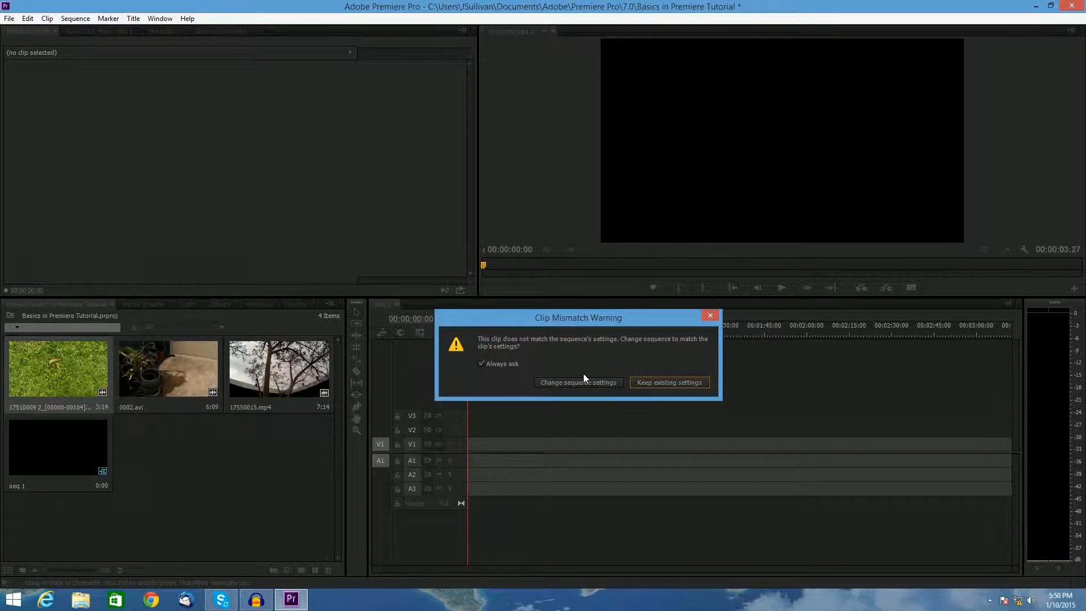
left_click(670, 383)
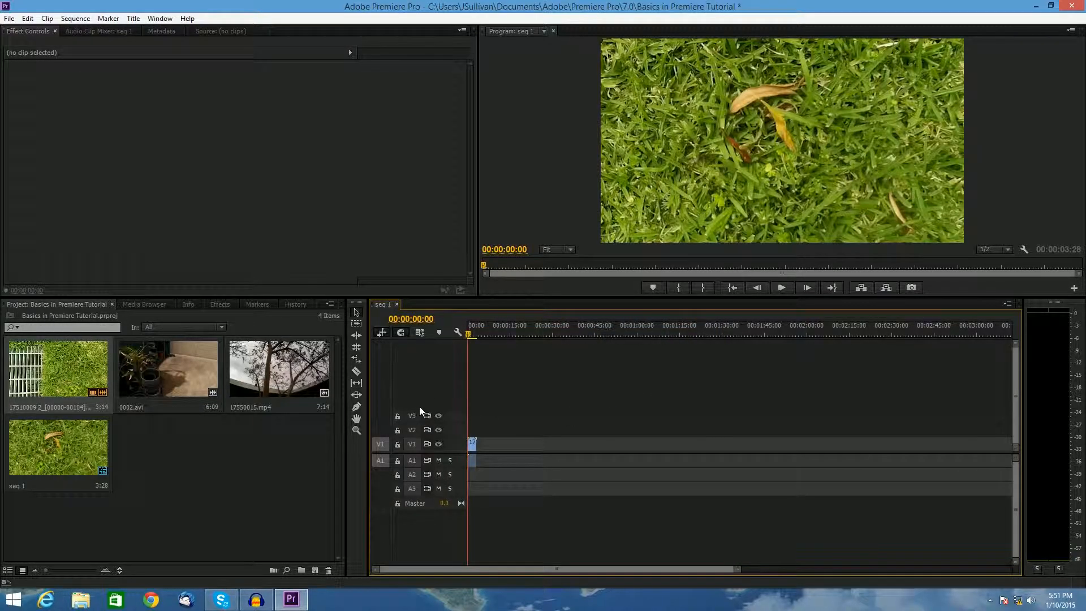
right_click(472, 444)
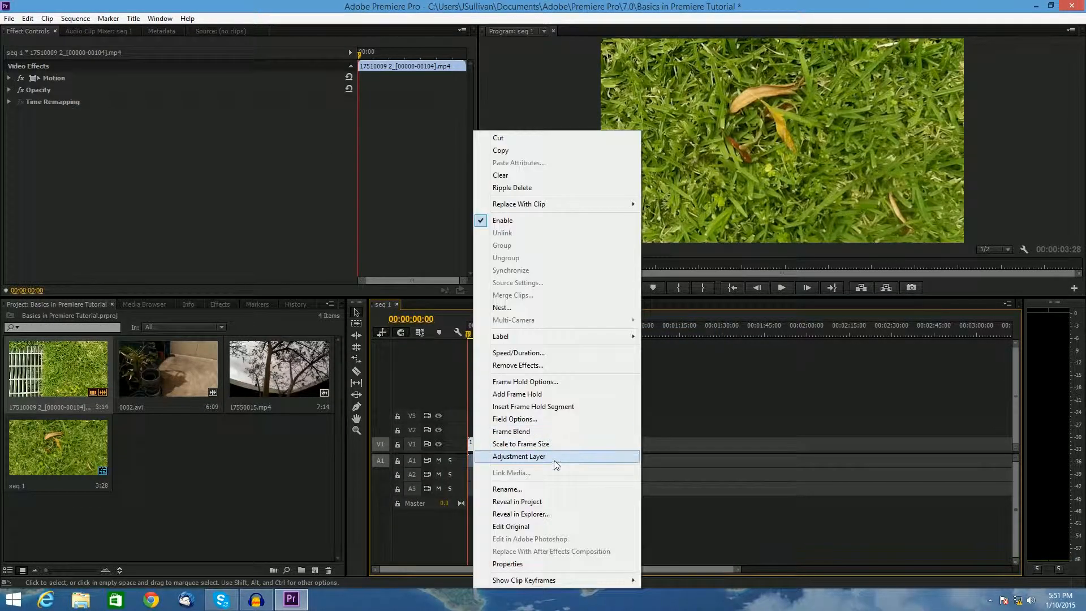
left_click(594, 441)
- Add 0002.avi after the first clip on the timeline and scale it to frame size
left_click_drag(160, 368, 476, 447)
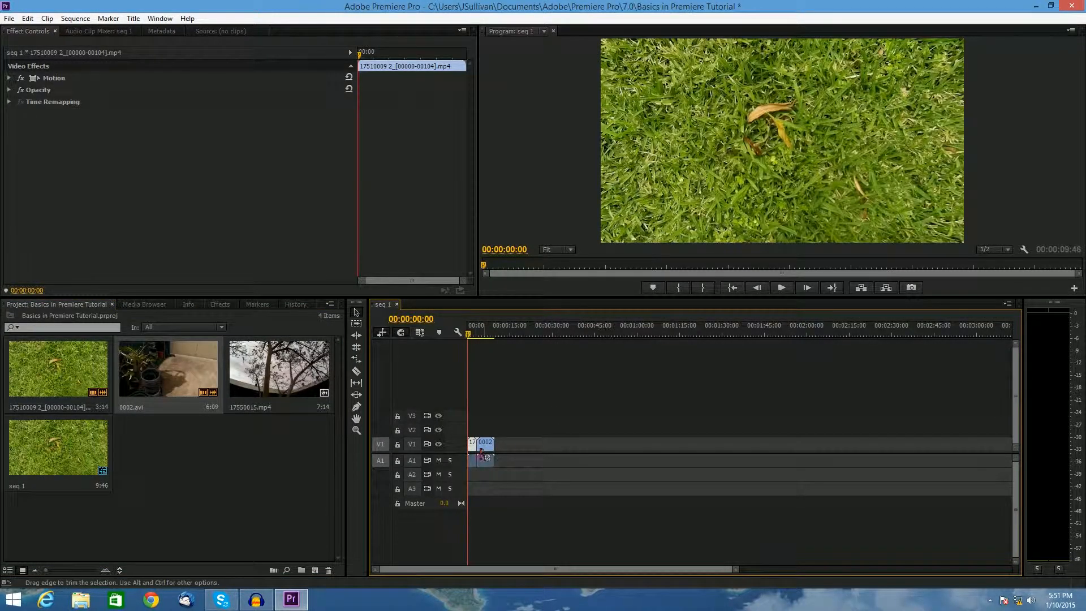
right_click(488, 444)
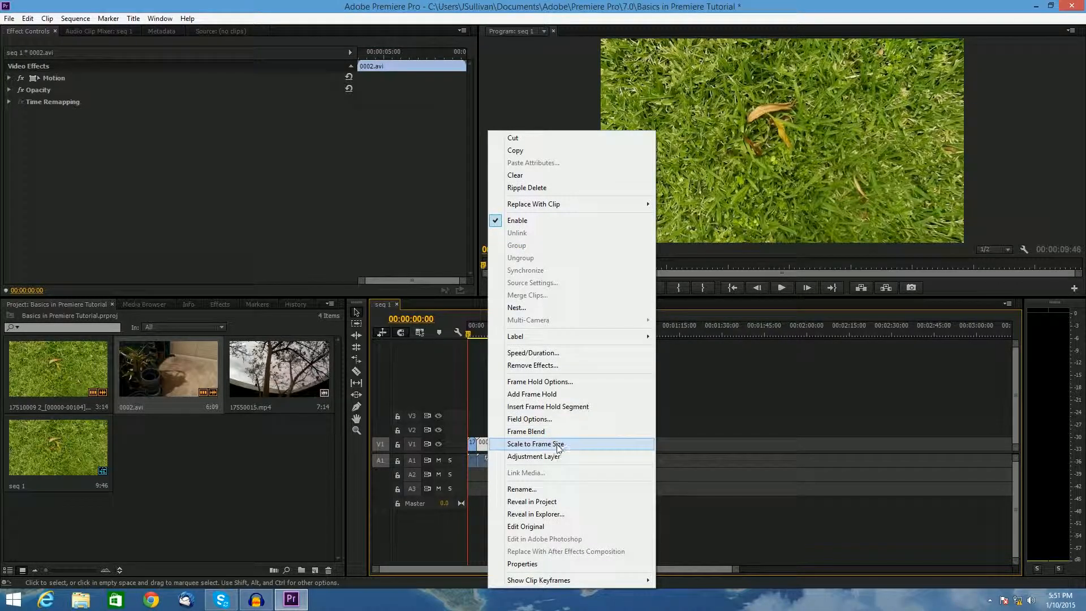
left_click(552, 443)
- Add 17550015.mp4 after the second clip on the timeline and scale it to frame size
left_click_drag(300, 371, 511, 447)
right_click(511, 447)
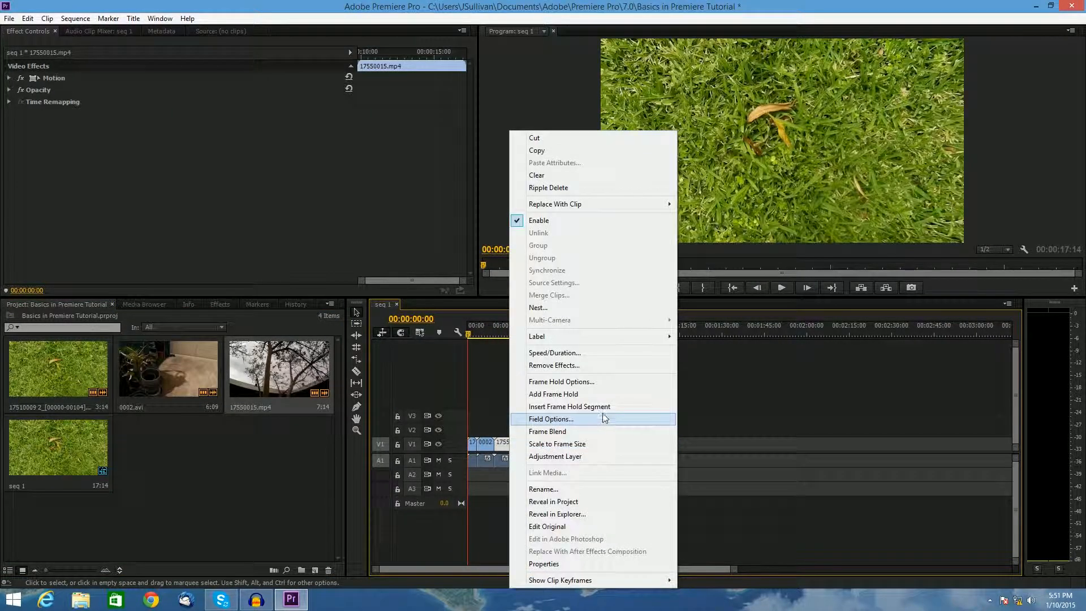
left_click(610, 442)
- Select the clips' audio on track A1 and delete it
left_click(613, 458)
left_click_drag(613, 457, 465, 478)
key("Delete")
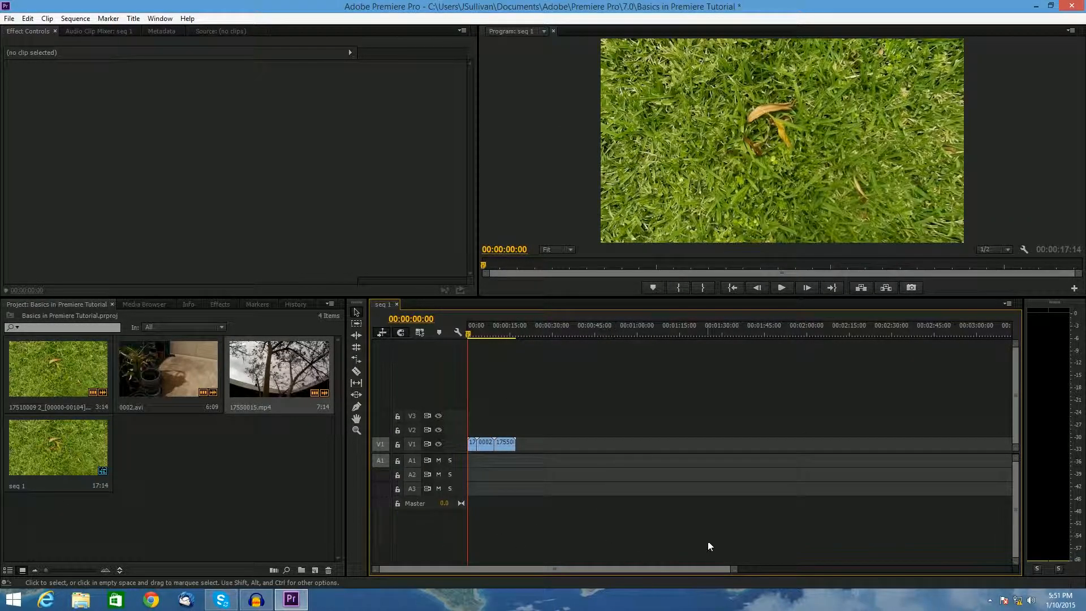
- Expand all timeline tracks to full height
left_click(457, 332)
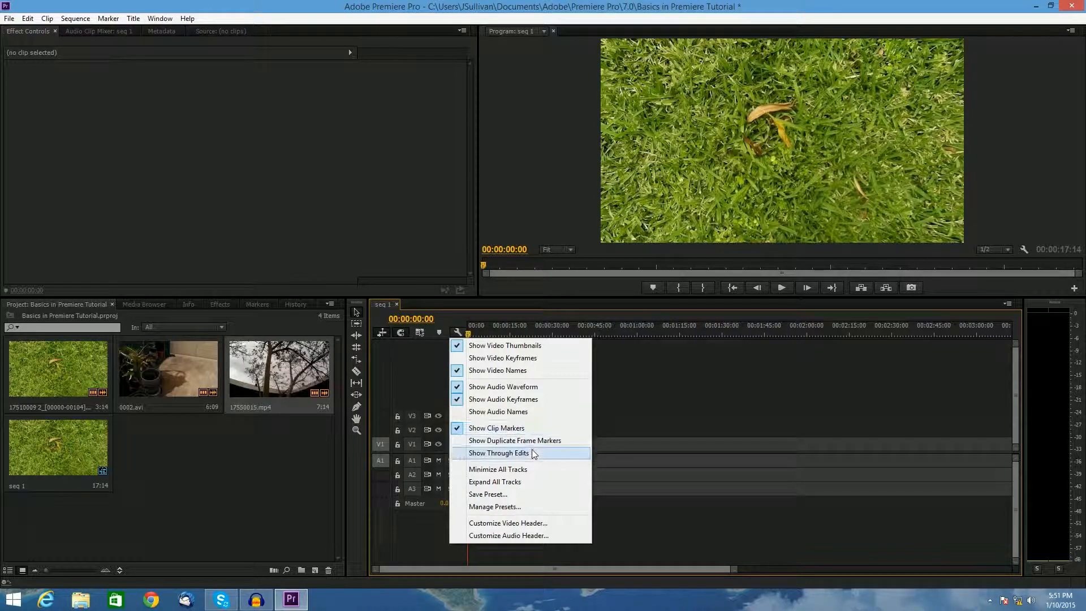
left_click(524, 483)
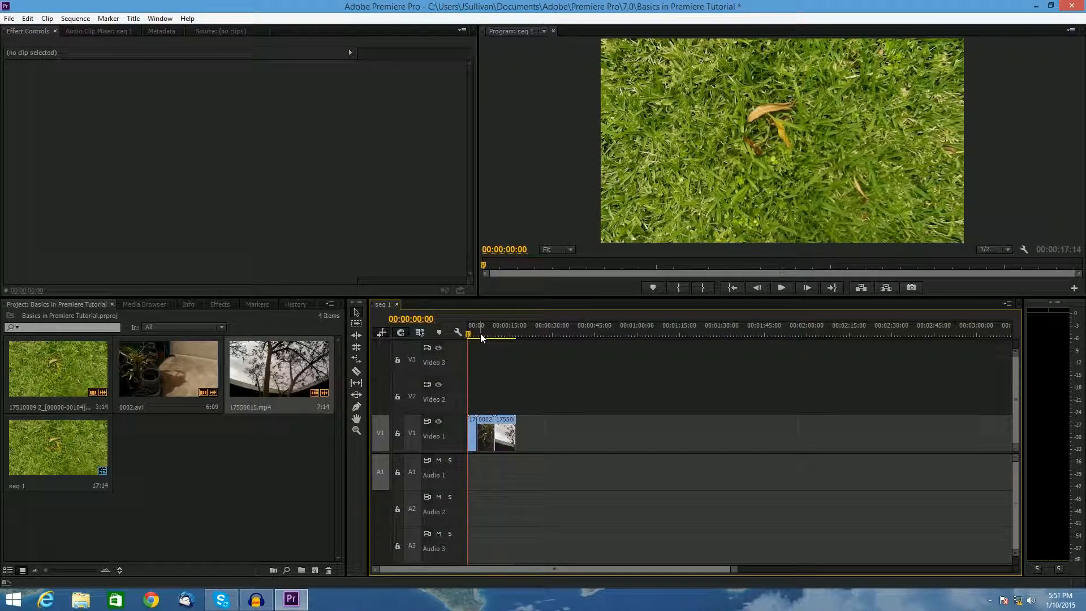
left_click_drag(733, 571, 835, 559)
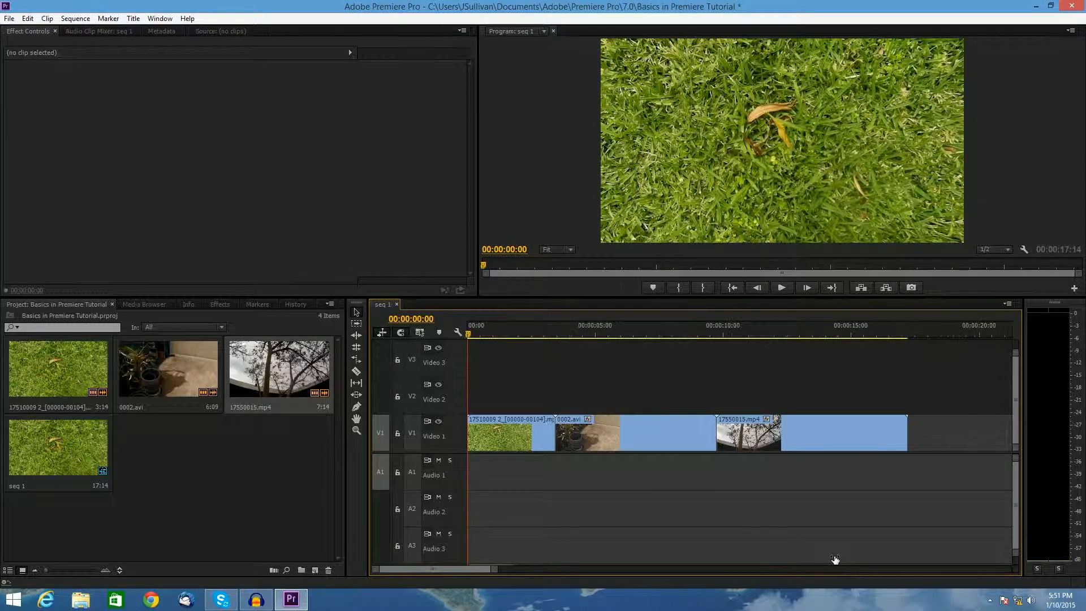
left_click(457, 333)
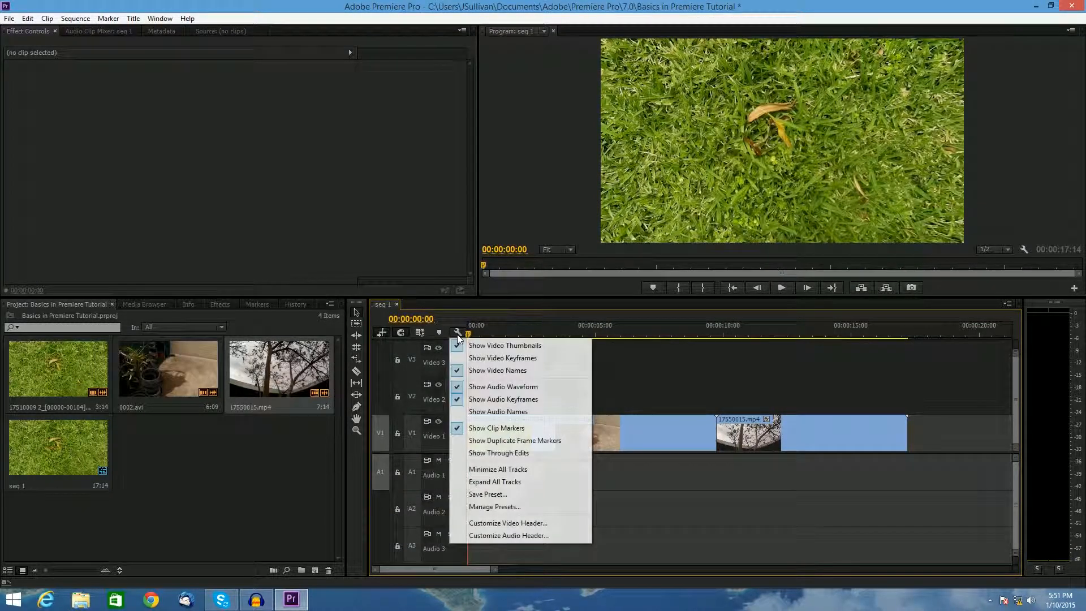
left_click(498, 482)
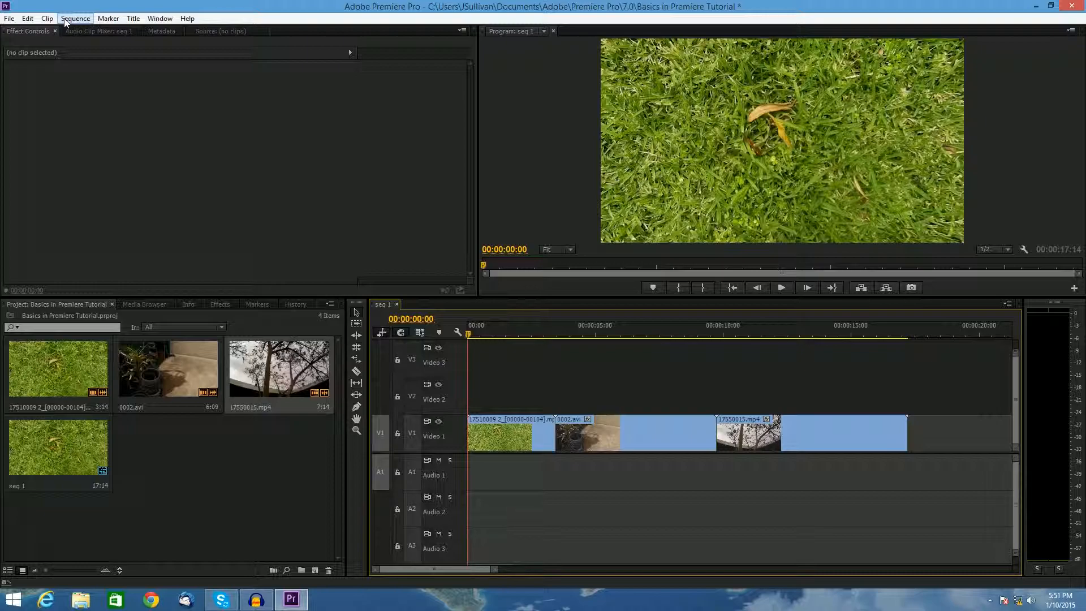
- Open Keyboard Shortcuts, search for add, and assign Q to the Add Edit command
left_click(27, 18)
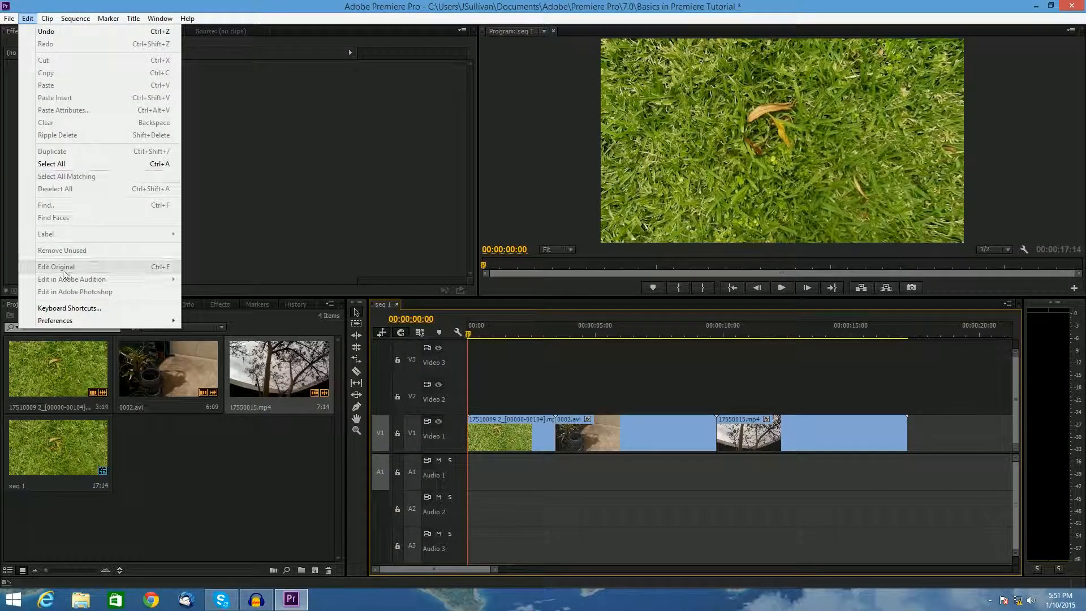
left_click(55, 307)
left_click_drag(500, 117, 529, 117)
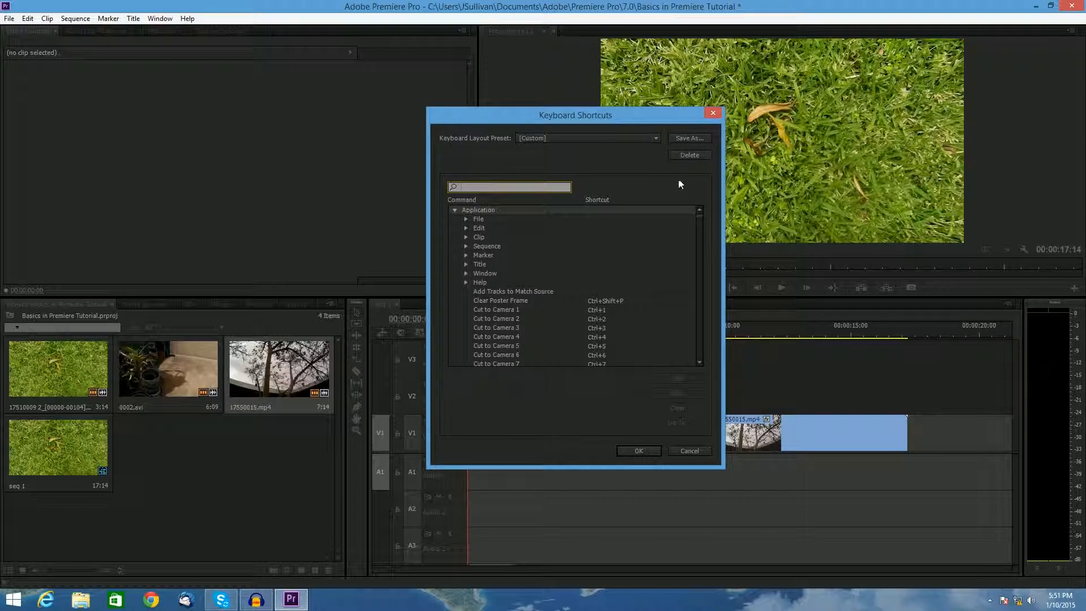
left_click(595, 138)
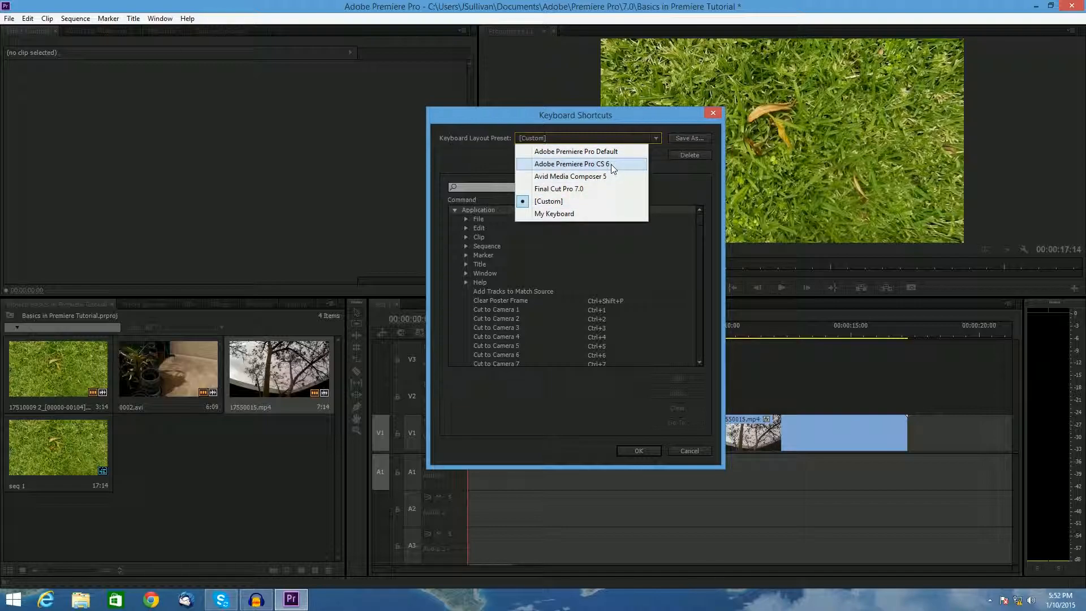
left_click(470, 161)
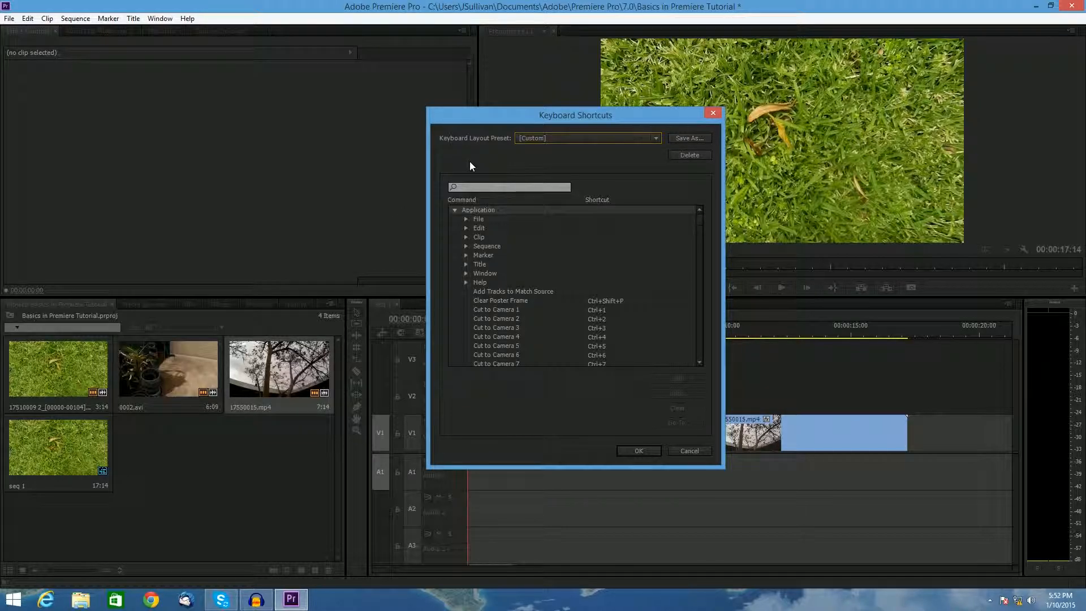
left_click(510, 187)
type("add")
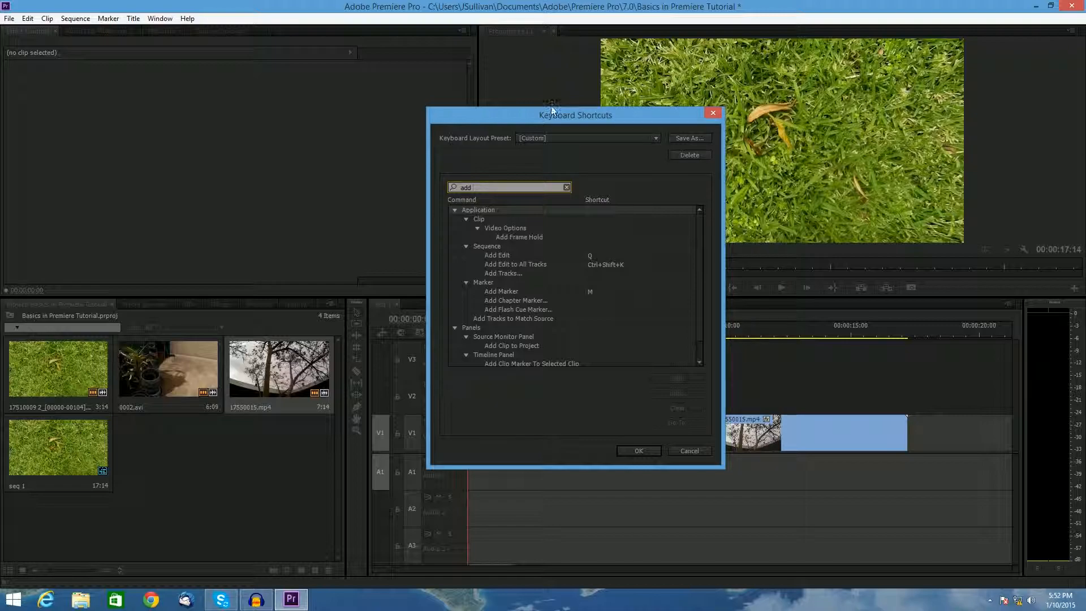
left_click_drag(552, 109, 607, 46)
left_click(603, 185)
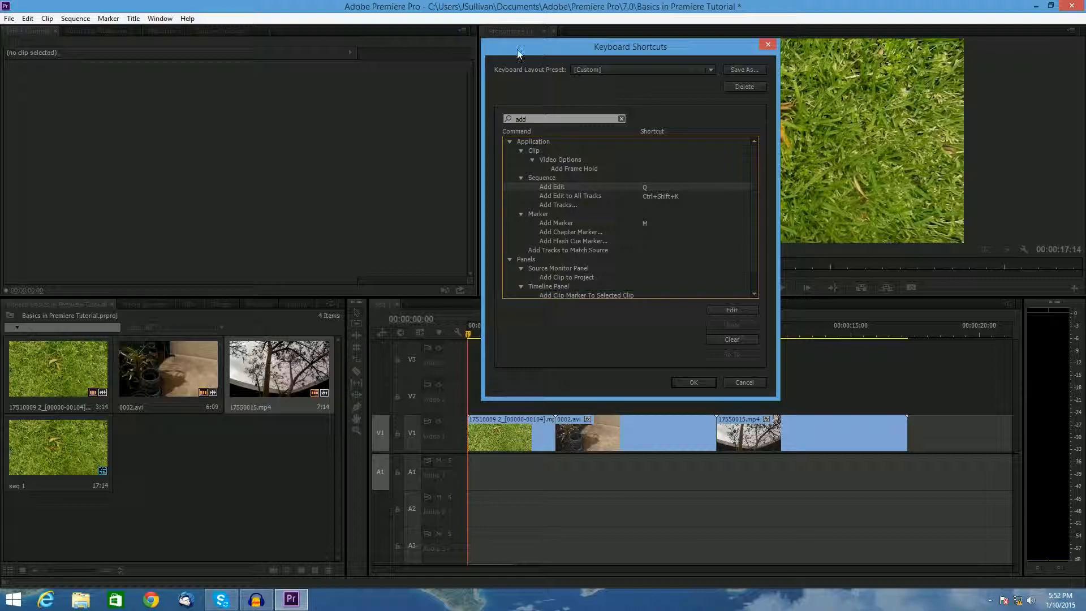
left_click(675, 187)
key("q")
left_click(693, 382)
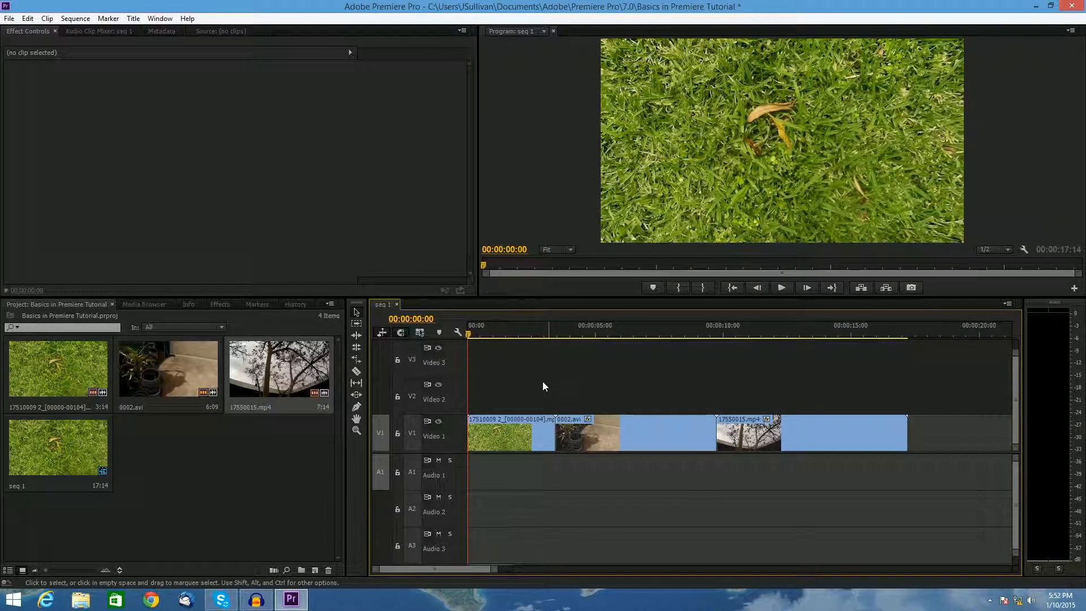
left_click_drag(962, 439, 397, 444)
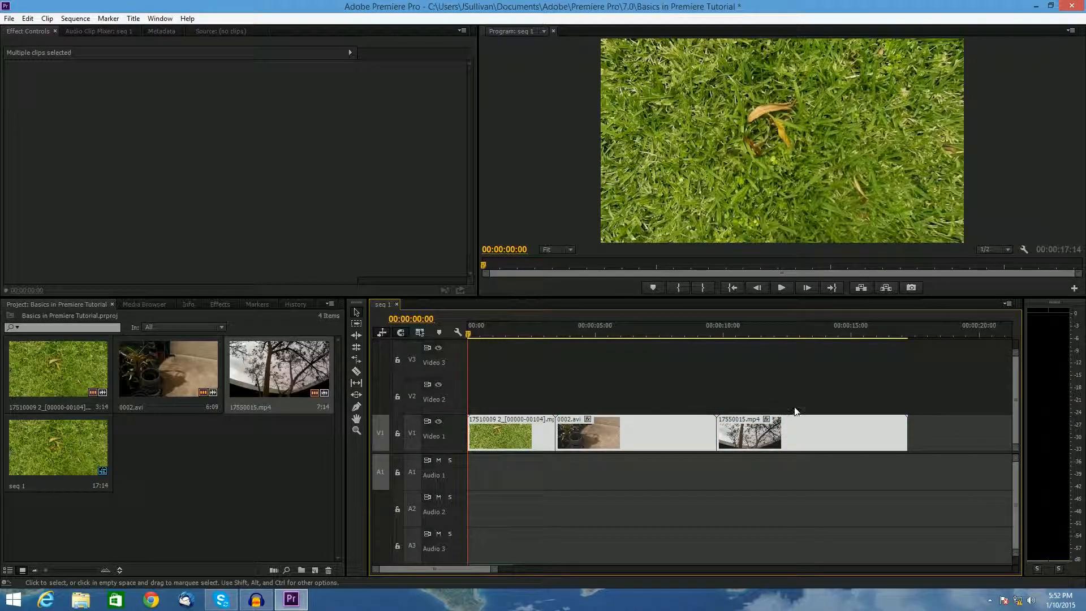
left_click_drag(473, 334, 441, 368)
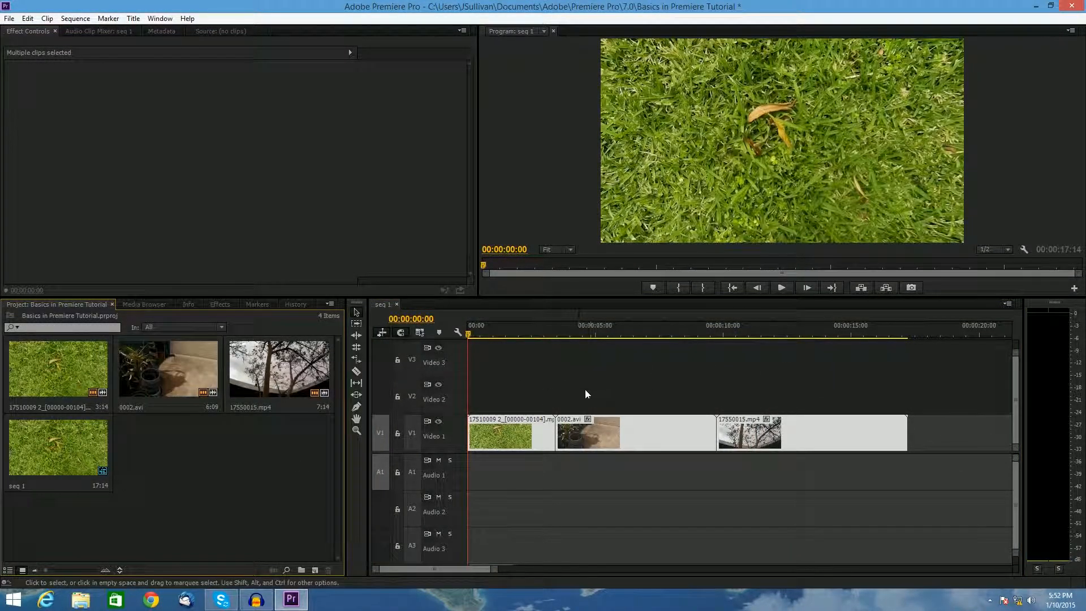
left_click(564, 365)
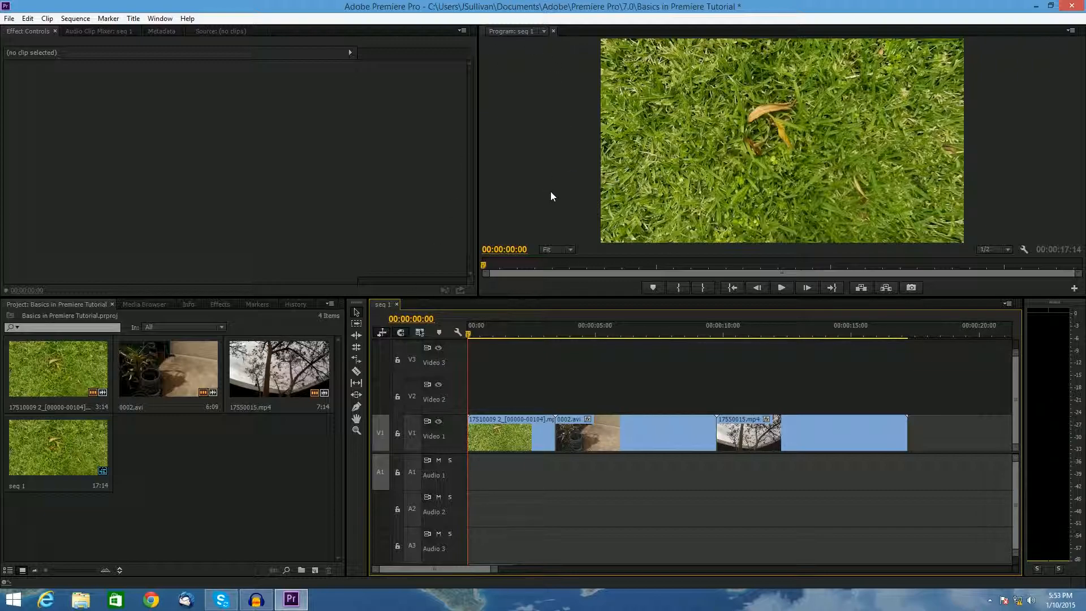
- Scrub around the first edit point and browse the Useful Stuff folder in the Effects panel
left_click(357, 371)
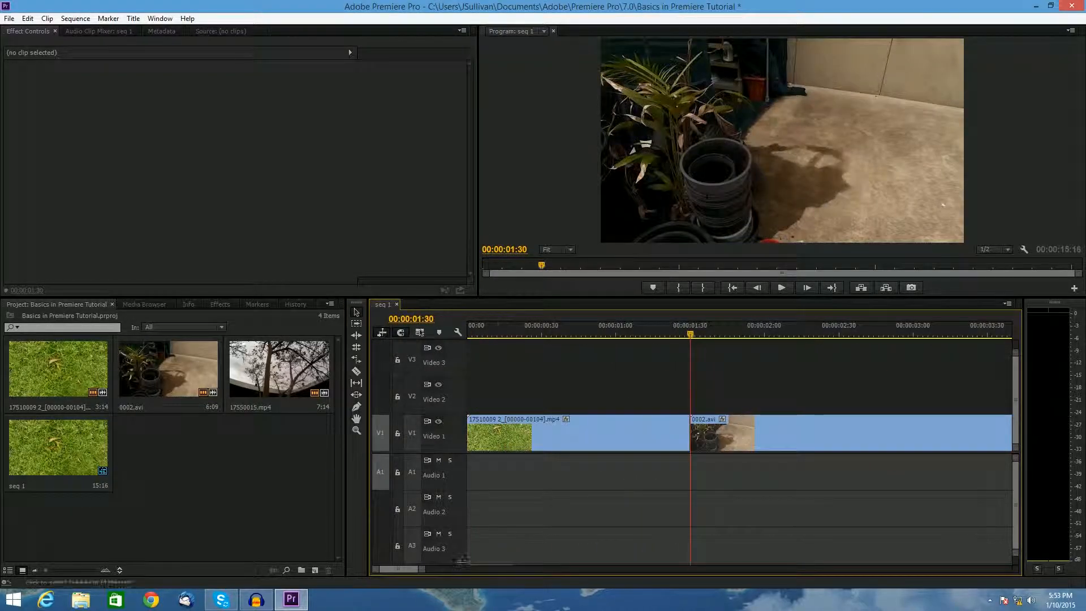
mouse_move(691, 334)
left_mouse_down()
mouse_move(468, 337)
mouse_move(888, 331)
mouse_move(675, 334)
left_mouse_up()
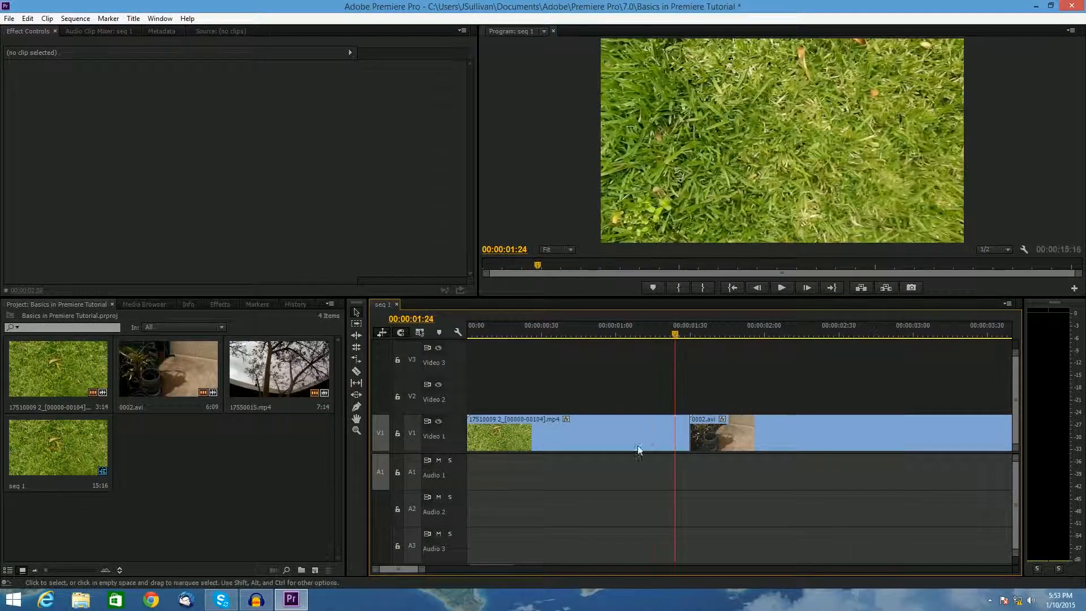
left_click(701, 336)
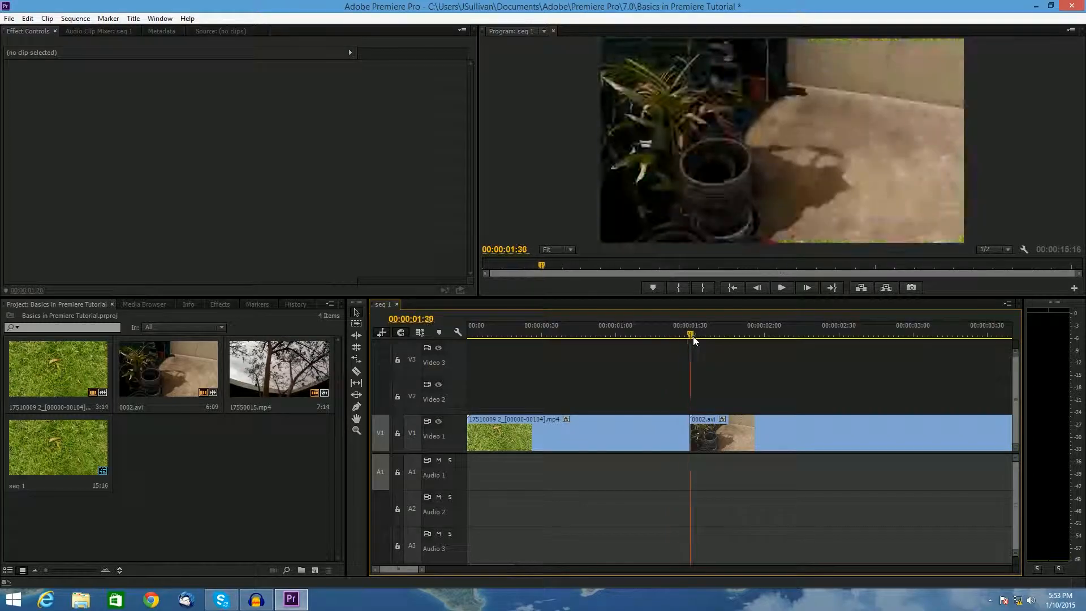
left_click(219, 305)
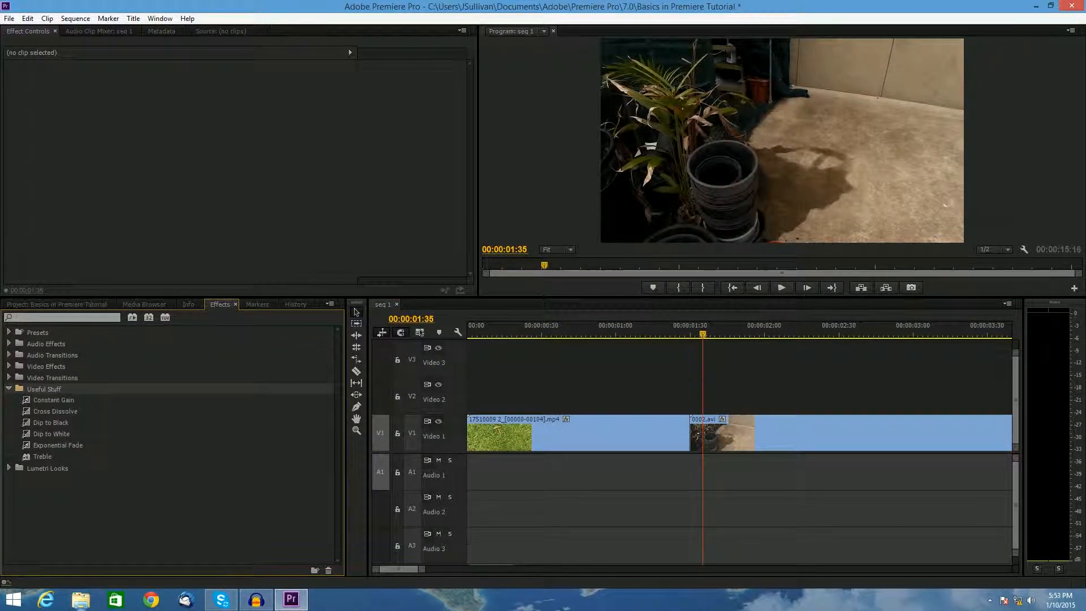
left_click(8, 389)
left_click(38, 387)
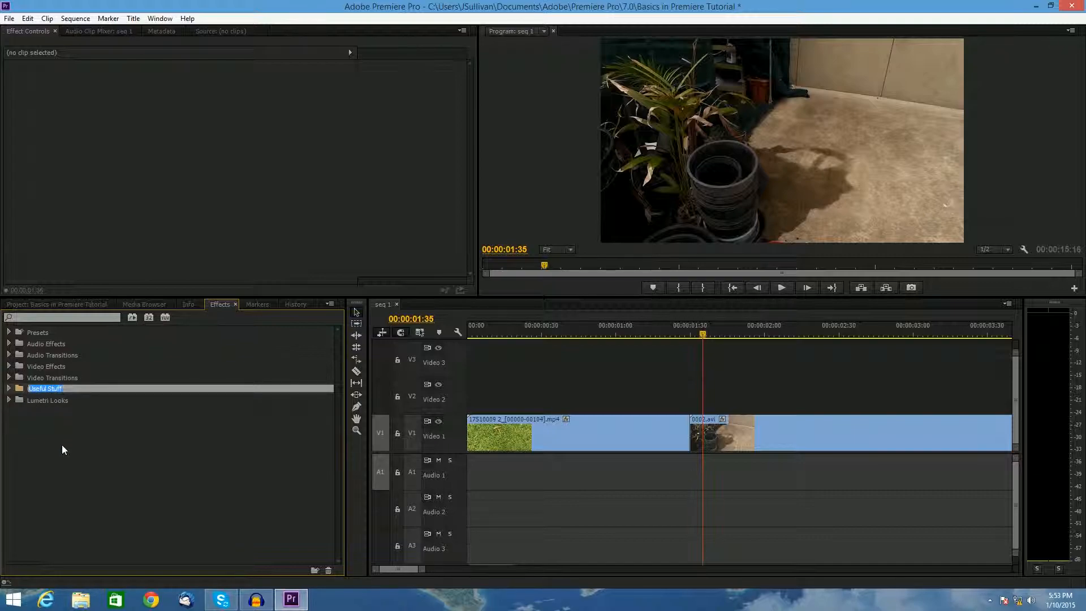
left_click(60, 440)
left_click(35, 391)
double_click(34, 392)
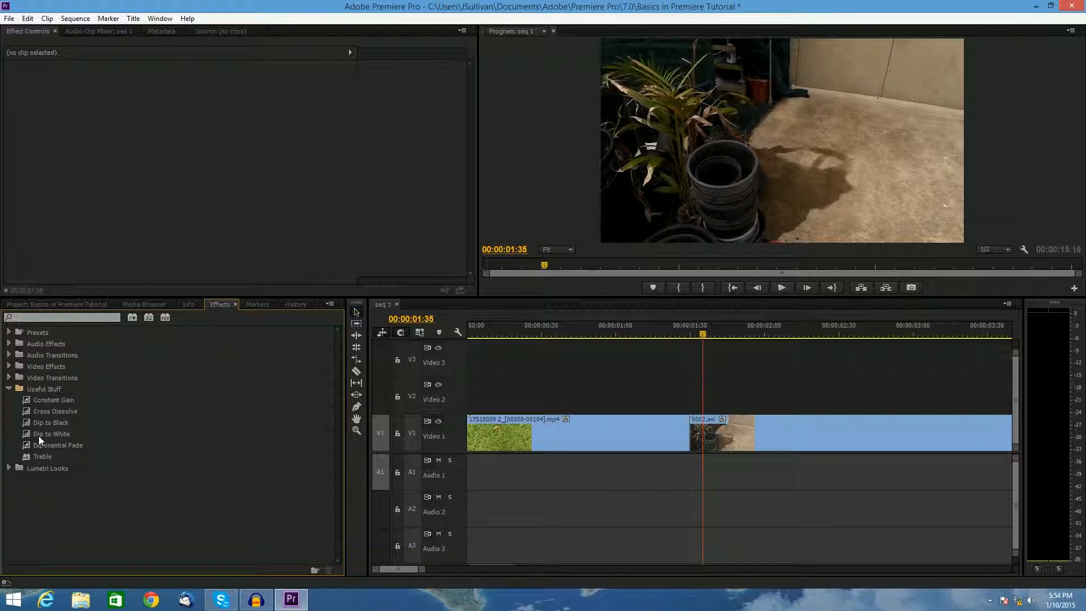
left_click(8, 388)
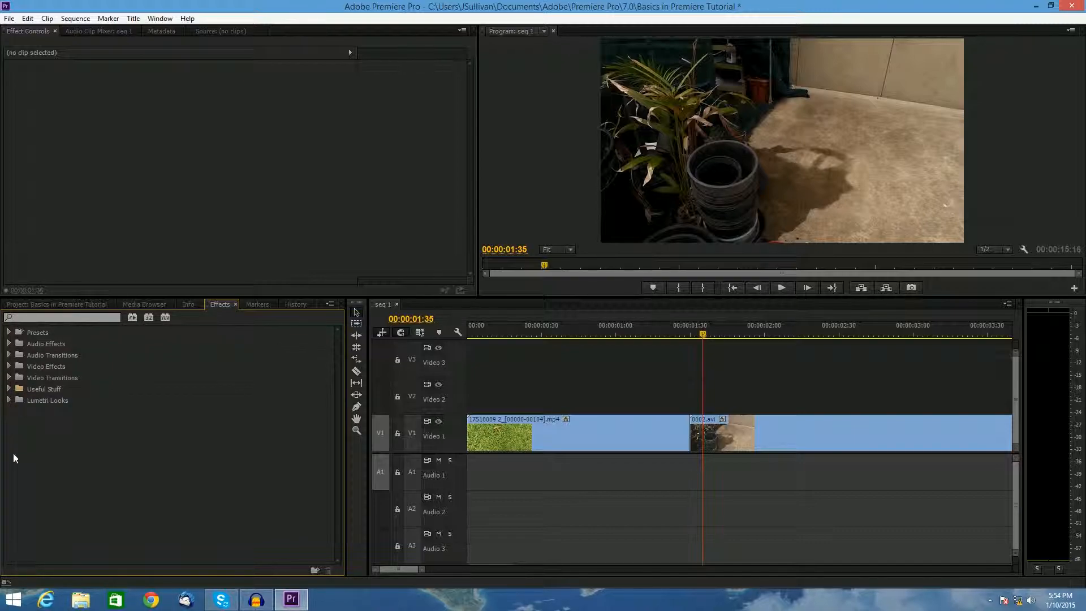
- Apply a Dip to Black transition between the grass clip and 0002.avi
left_click(9, 378)
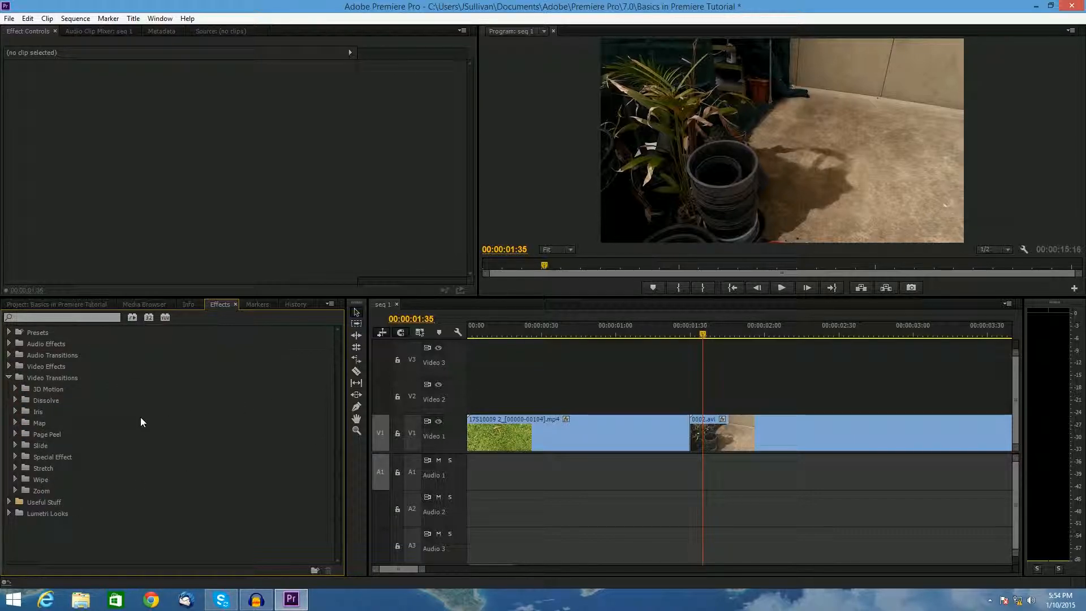
left_click(15, 400)
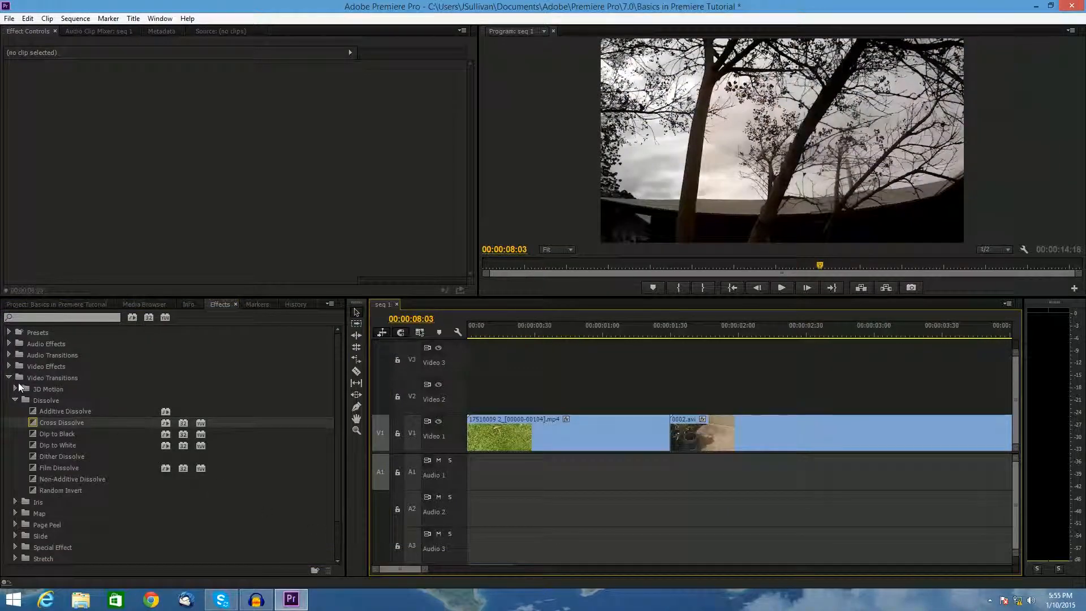
left_click_drag(56, 433, 676, 433)
- Apply a Dip to Black transition between 0002.avi and 17550015.mp4
left_click_drag(651, 327, 768, 333)
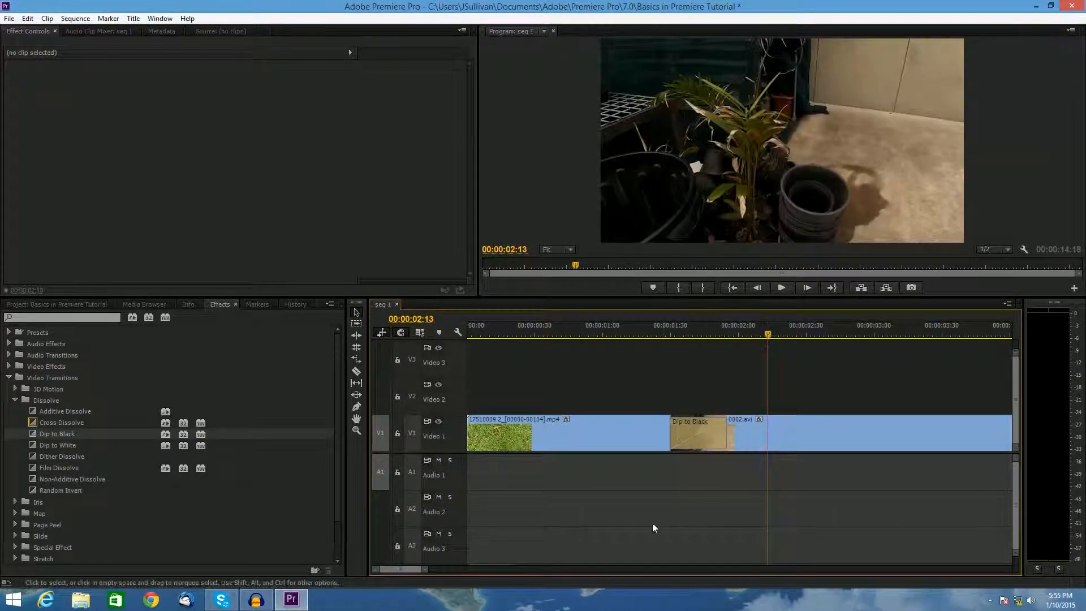
left_click_drag(426, 570, 473, 569)
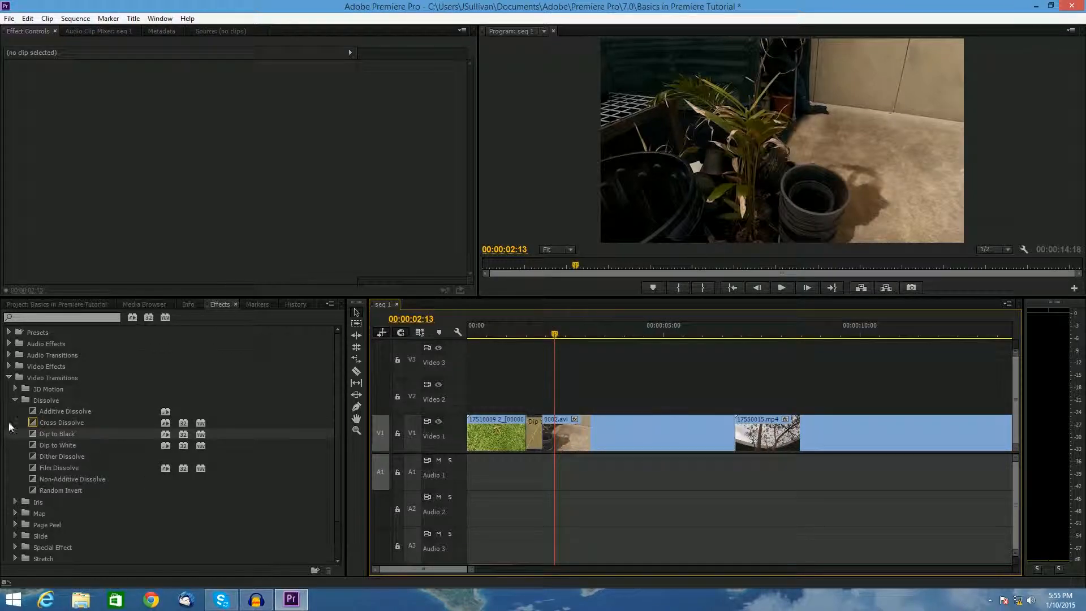
left_click_drag(53, 434, 741, 435)
- Zoom out the timeline and play the sequence from the start
left_click_drag(429, 567, 420, 563)
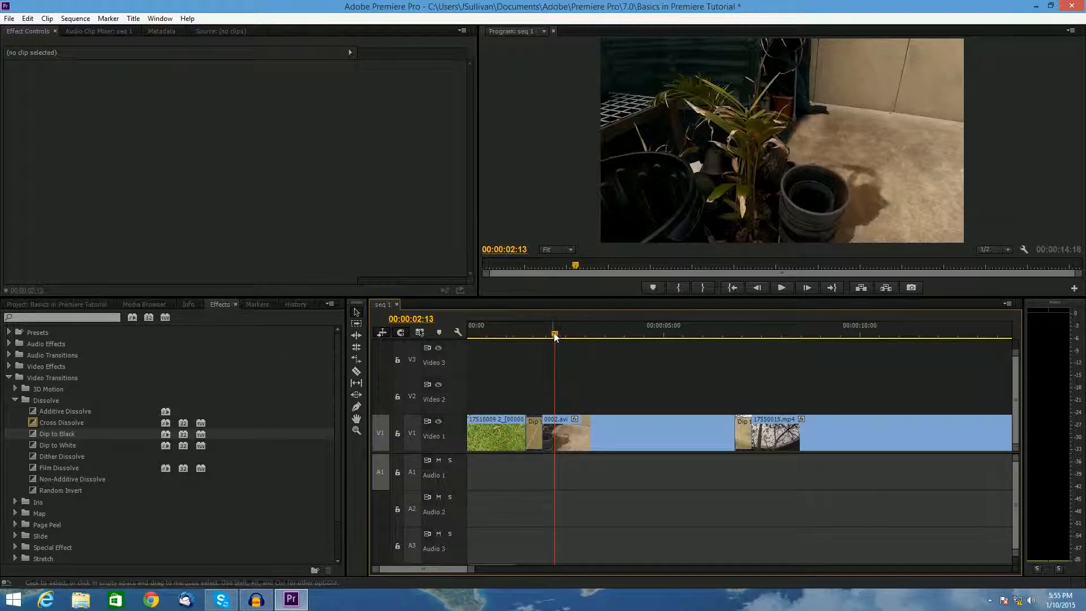
key("Home")
left_click_drag(443, 345, 468, 334)
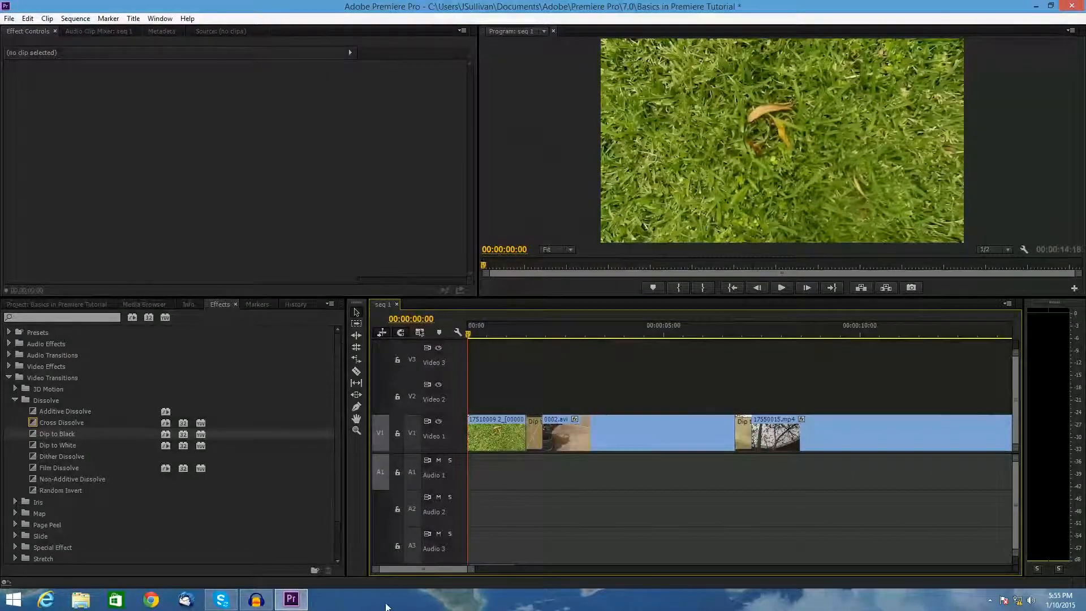
left_click_drag(471, 569, 560, 568)
left_click(8, 377)
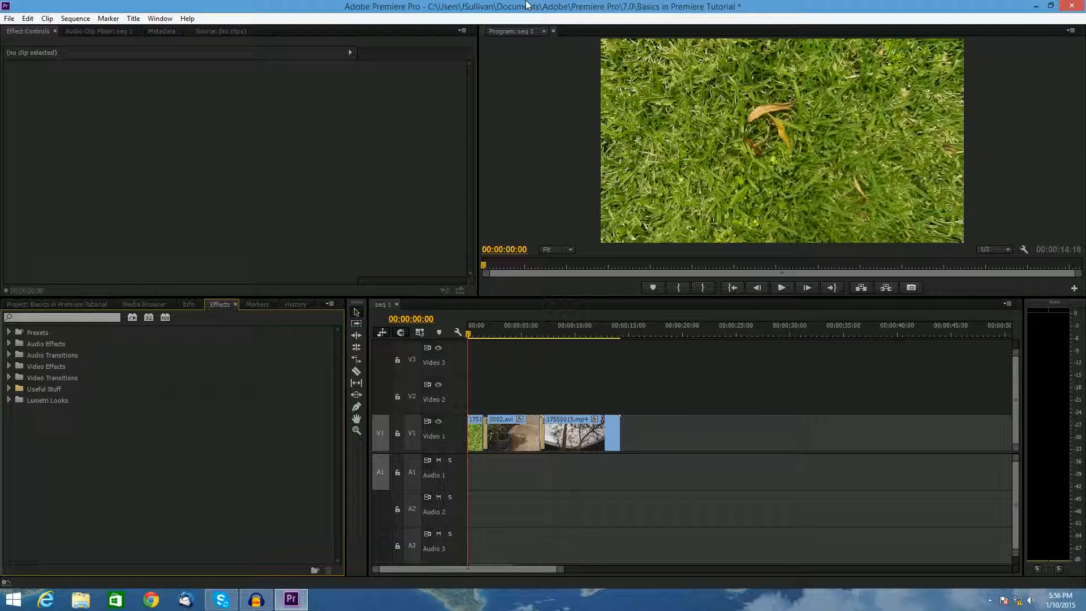
left_click_drag(561, 570, 535, 570)
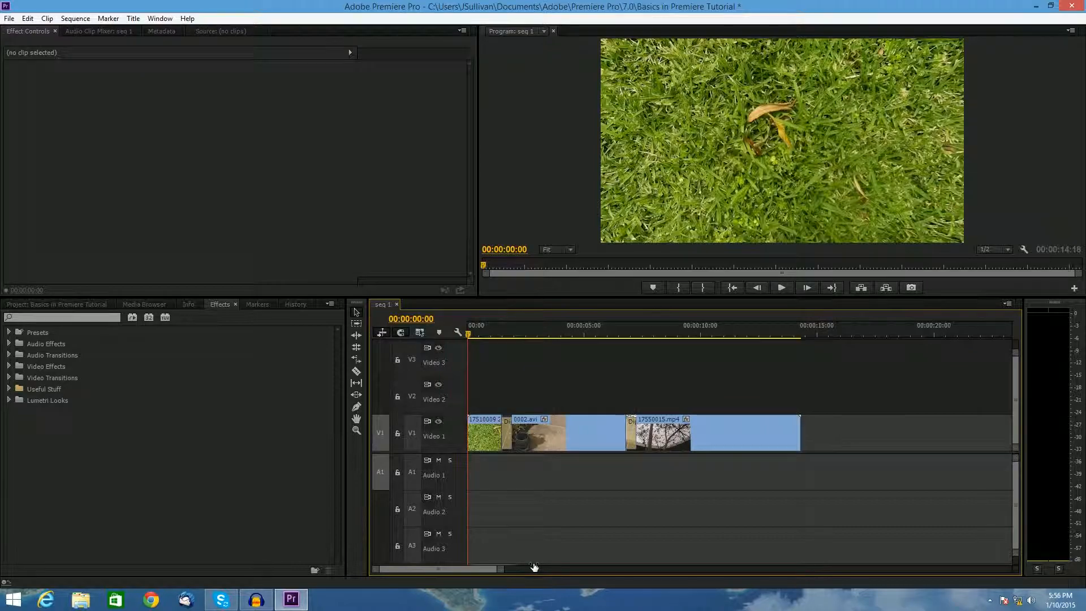
left_click(781, 287)
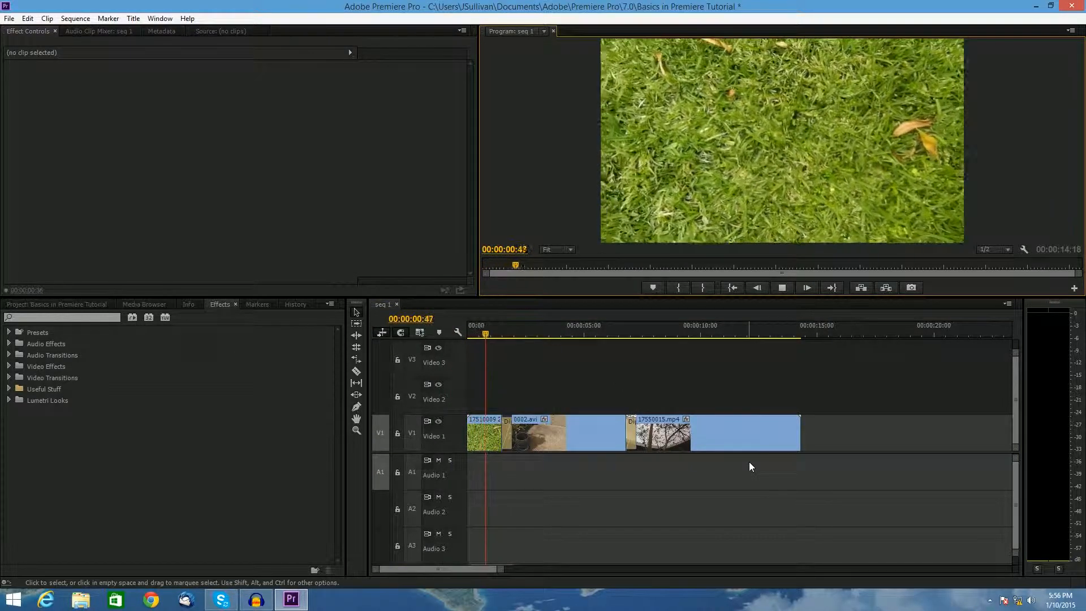
key("space")
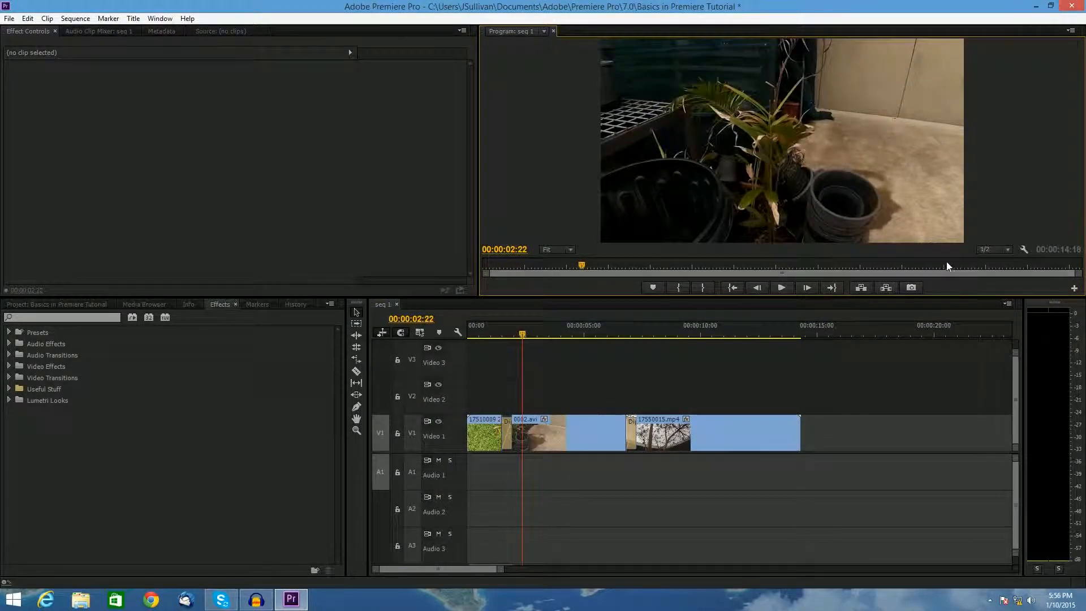
- Set the playback resolution to Full and replay the sequence from the start
left_click(991, 249)
left_click(987, 262)
left_click_drag(651, 335, 582, 331)
key("Home")
left_click(782, 287)
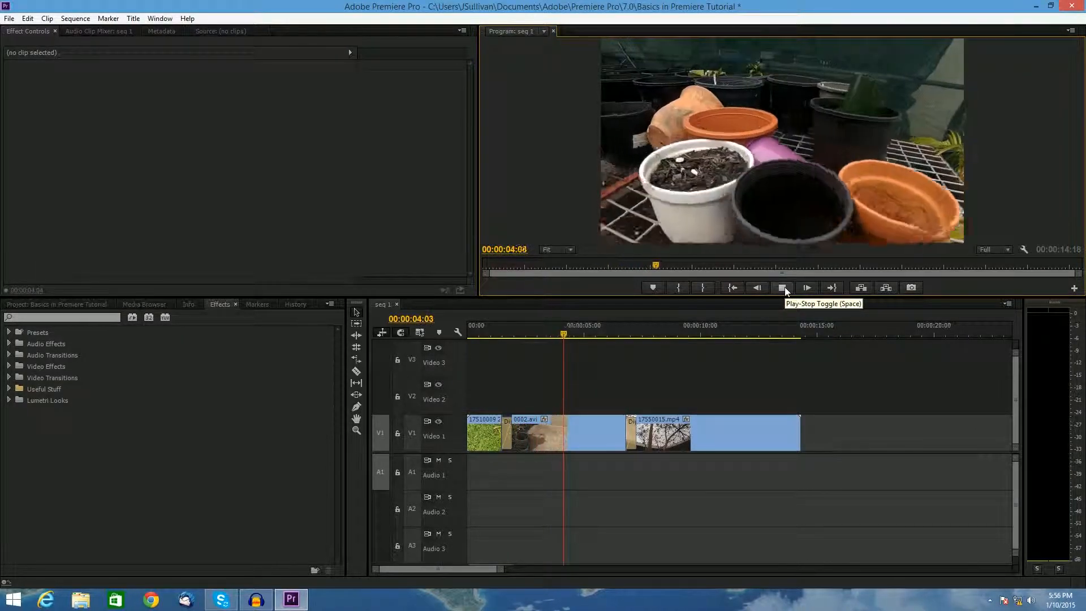
left_click(783, 288)
- Cut 0002.avi at 00:00:04:43 and delete the part after the cut
key("ctrl+k")
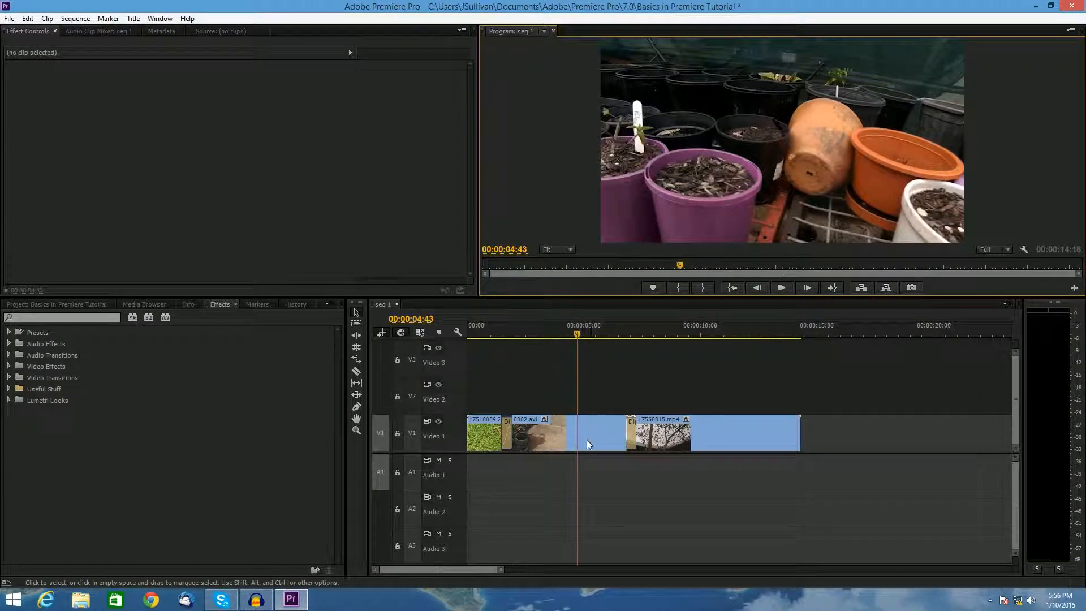
left_click(611, 438)
key("Delete")
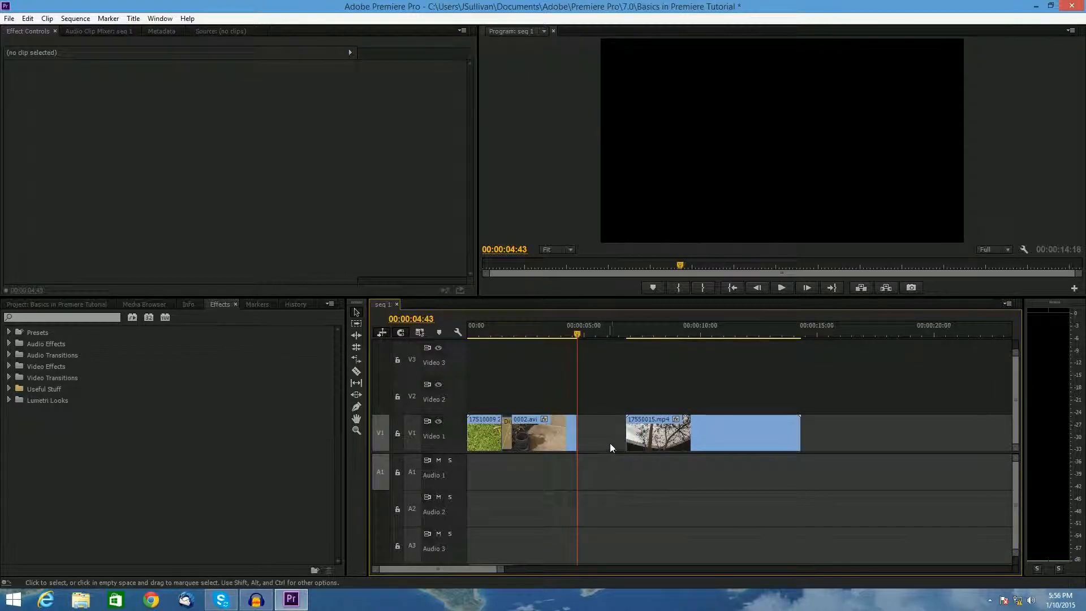
- Move 17550015.mp4 up against 0002.avi and apply a Dip to Black transition between the two clips
left_click_drag(658, 436, 609, 436)
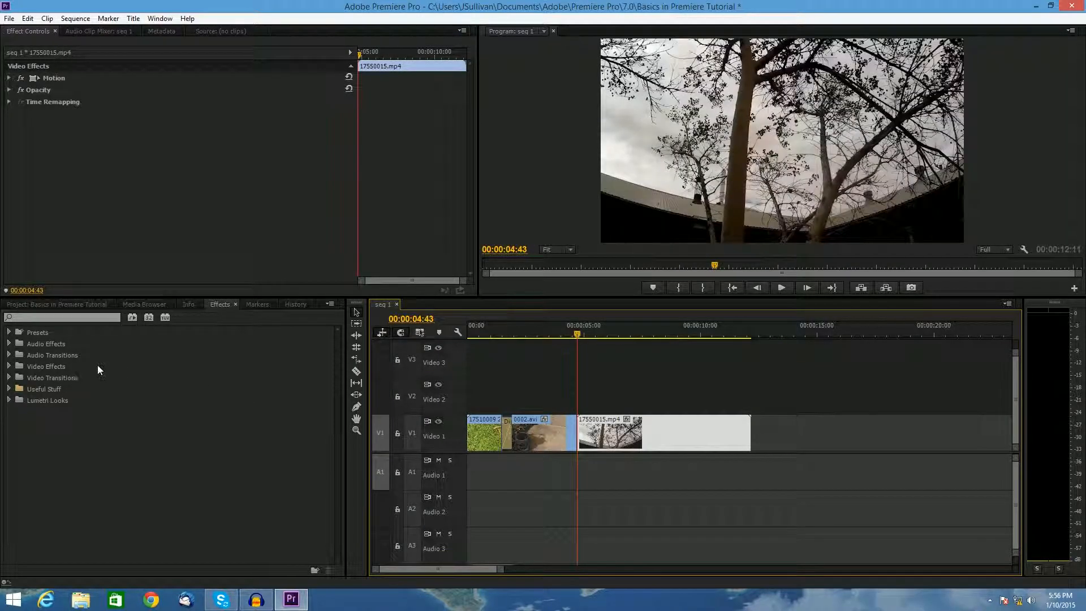
left_click(9, 389)
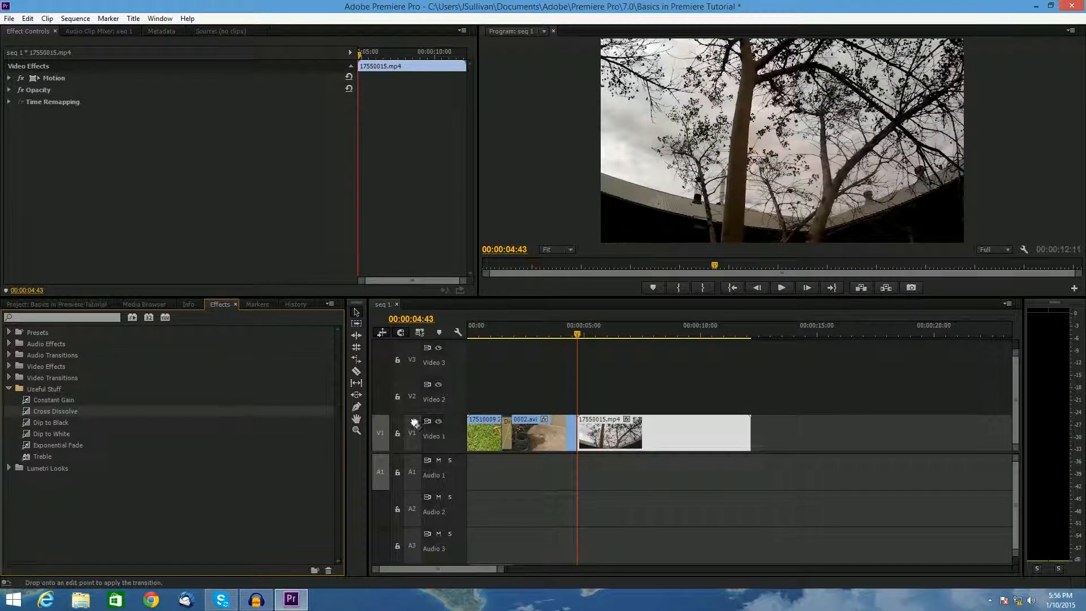
left_click_drag(51, 423, 583, 436)
- Cut 17550015.mp4 at 00:00:07:09, delete the part after the cut, and add Dip to Black at its end
left_click_drag(577, 334, 636, 335)
key("ctrl+k")
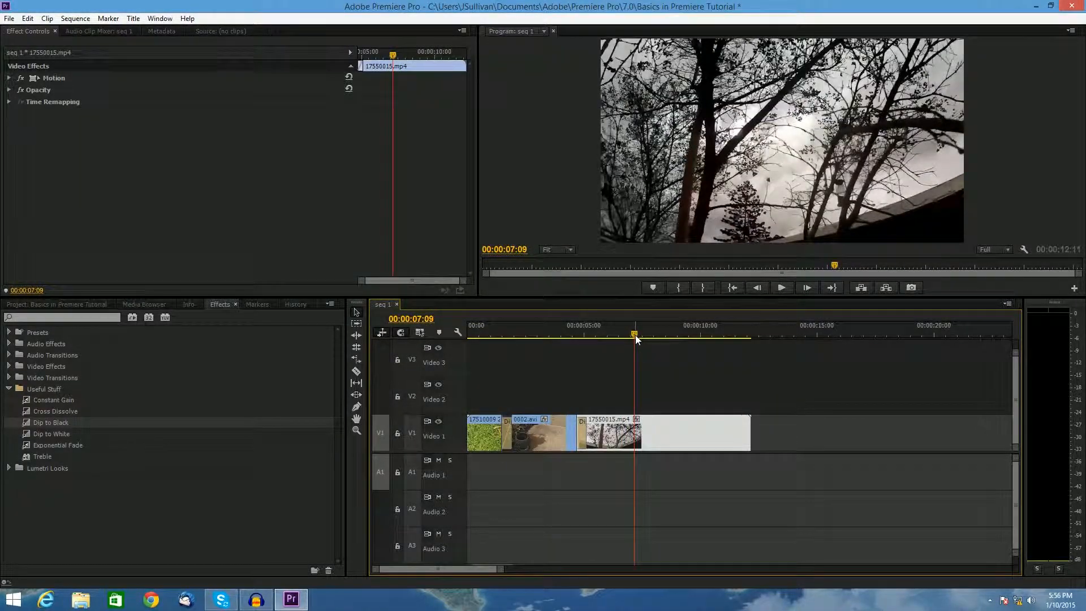
key("Delete")
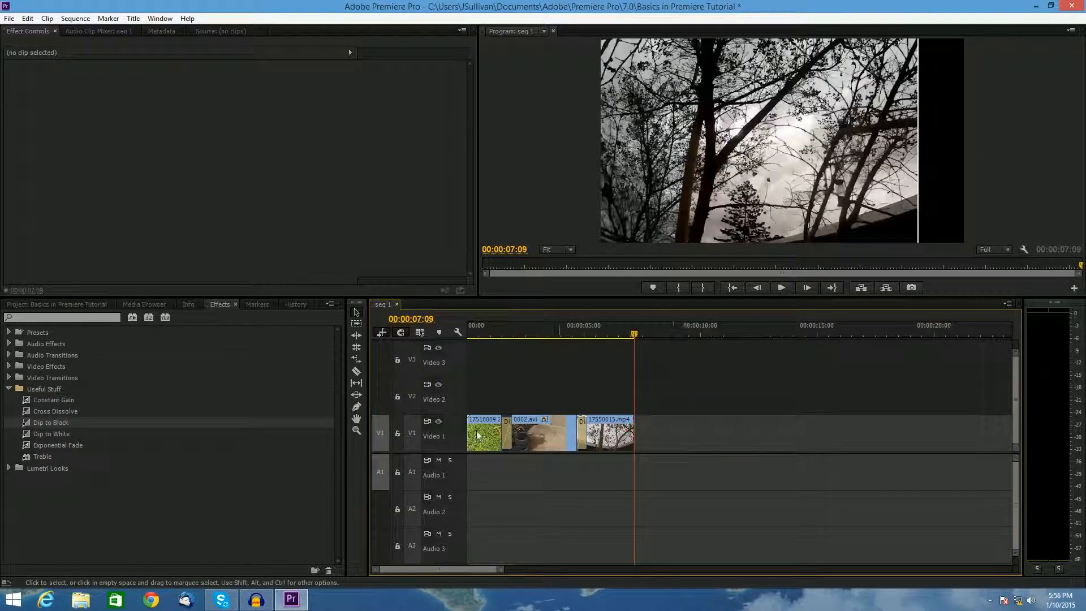
left_click_drag(420, 418, 629, 433)
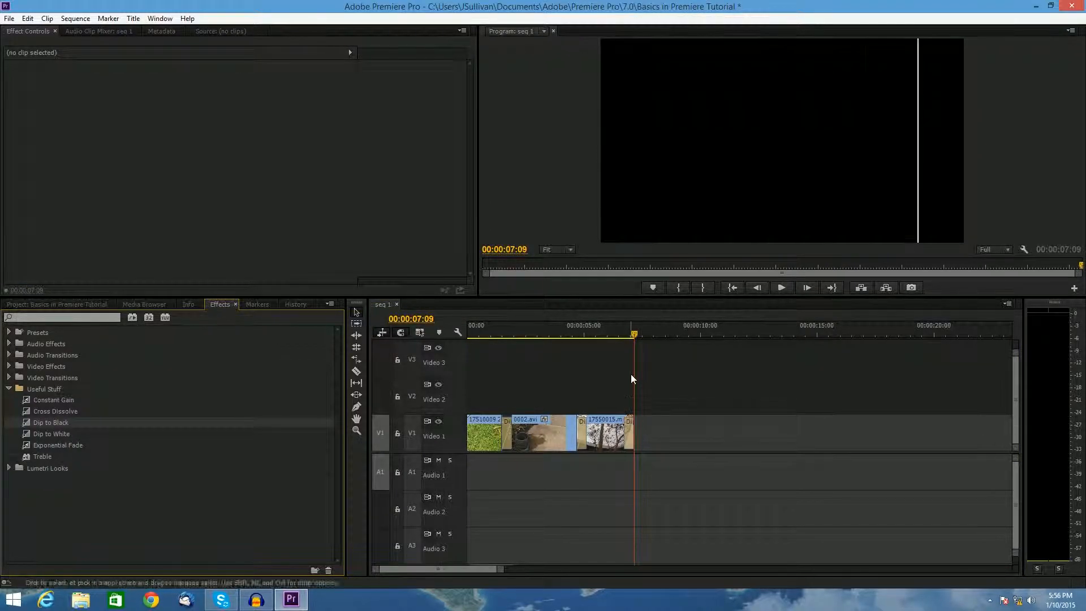
- Play the sequence from the start to review the trimmed clips
left_click_drag(636, 334, 624, 334)
key("Home")
key("space")
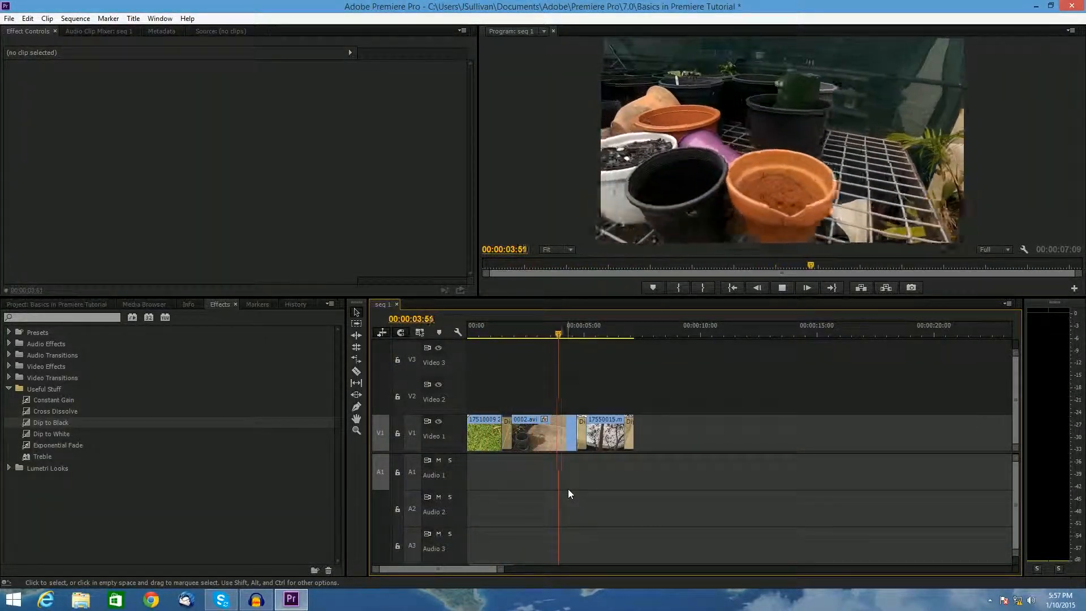
key("space")
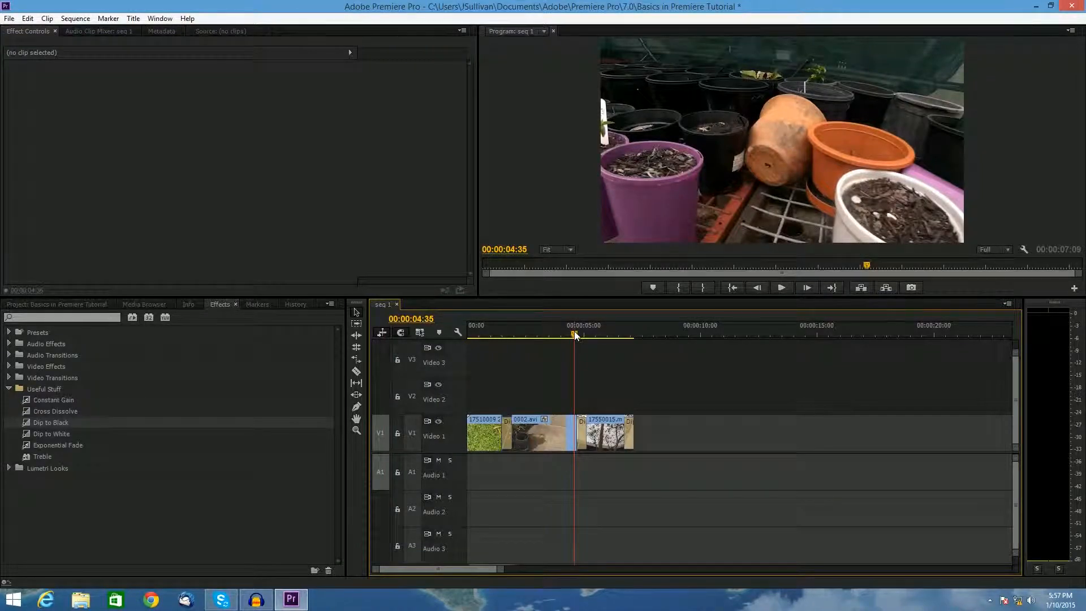
left_click_drag(575, 334, 503, 334)
key("space")
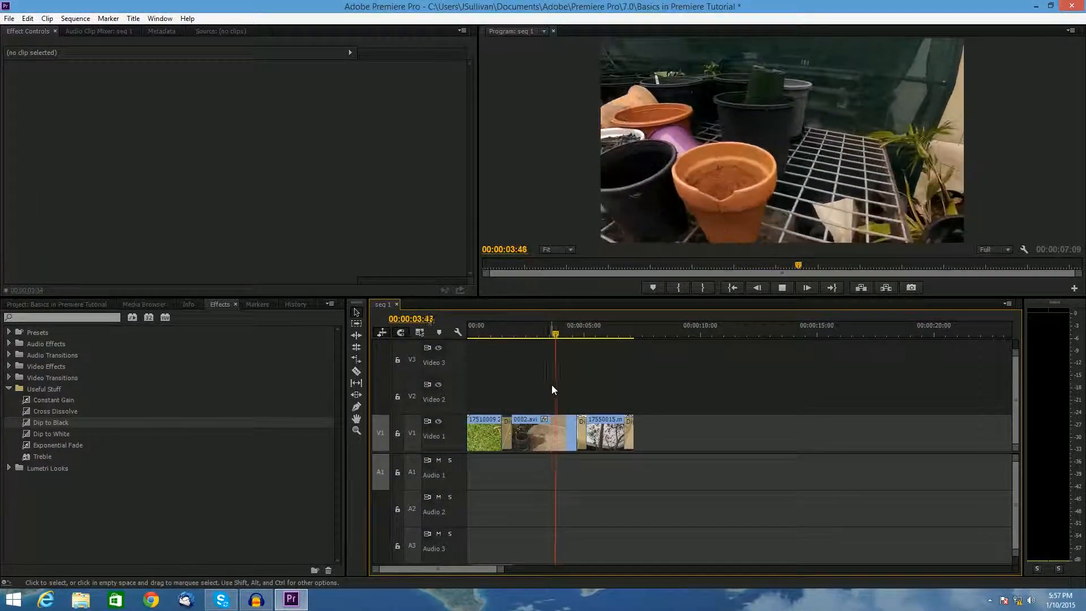
key("space")
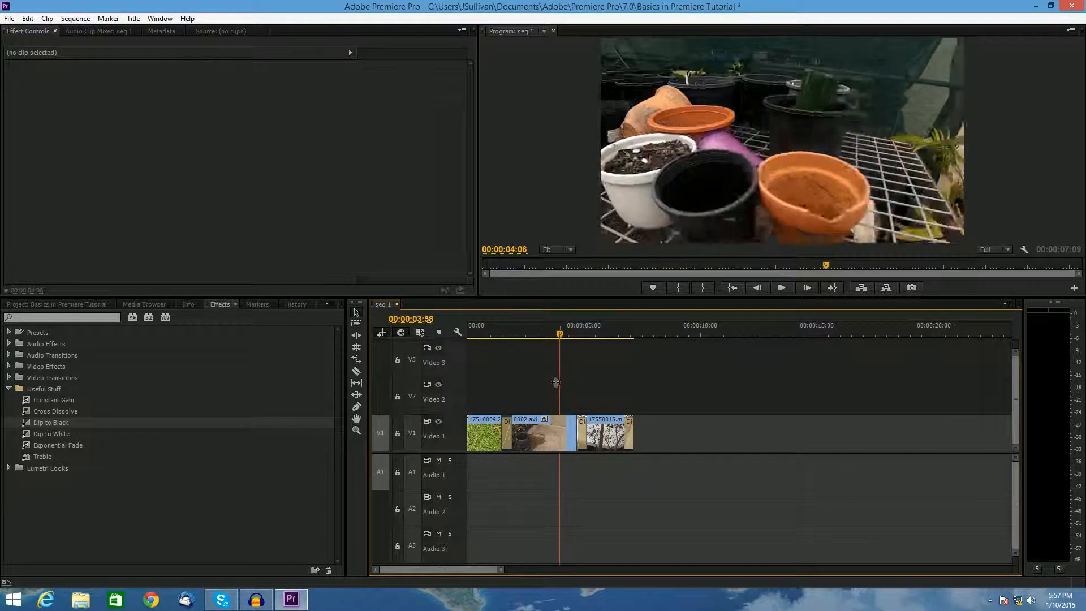
- Cut 0002.avi at 00:00:03:33, delete the part after the cut and close the resulting gap
left_click_drag(558, 382, 551, 383)
key("ctrl+k")
left_click(565, 430)
key("Delete")
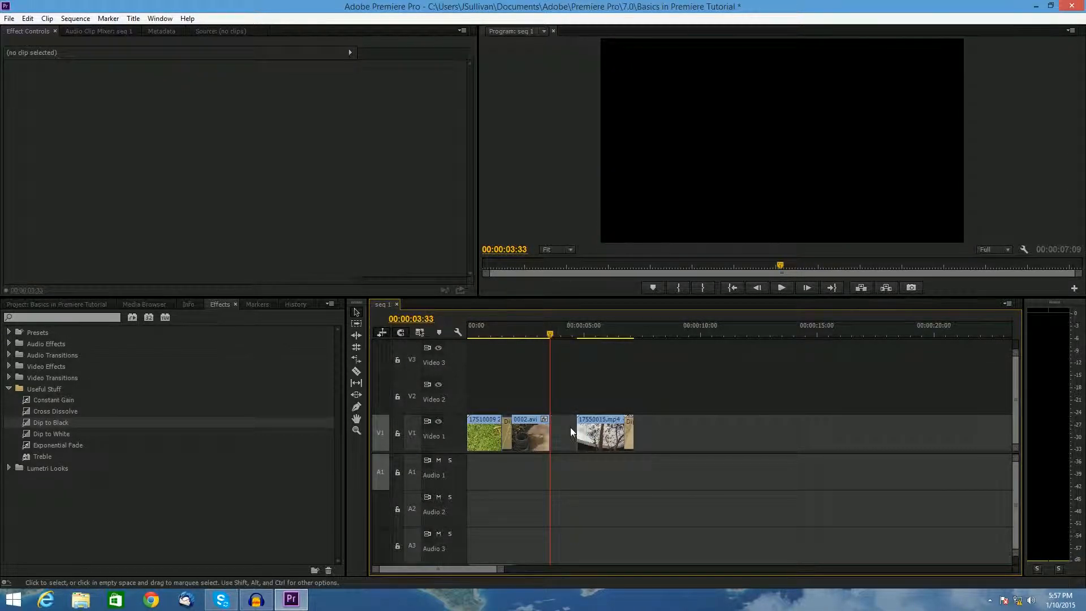
left_click(561, 430)
key("Delete")
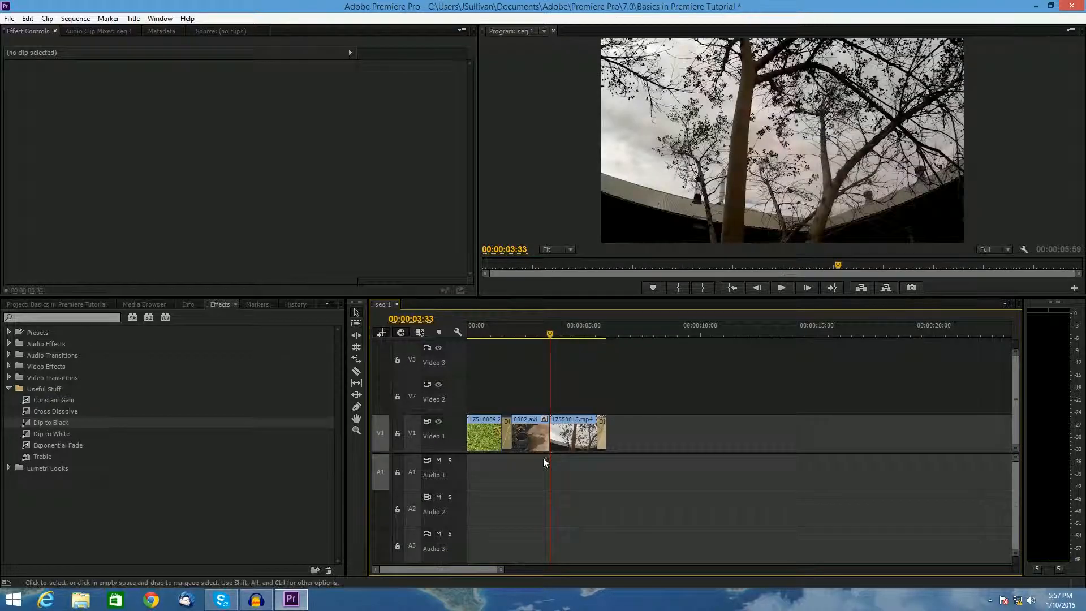
- Reapply Dip to Black between 0002.avi and 17550015.mp4 and play the sequence from the start
left_click_drag(45, 421, 555, 431)
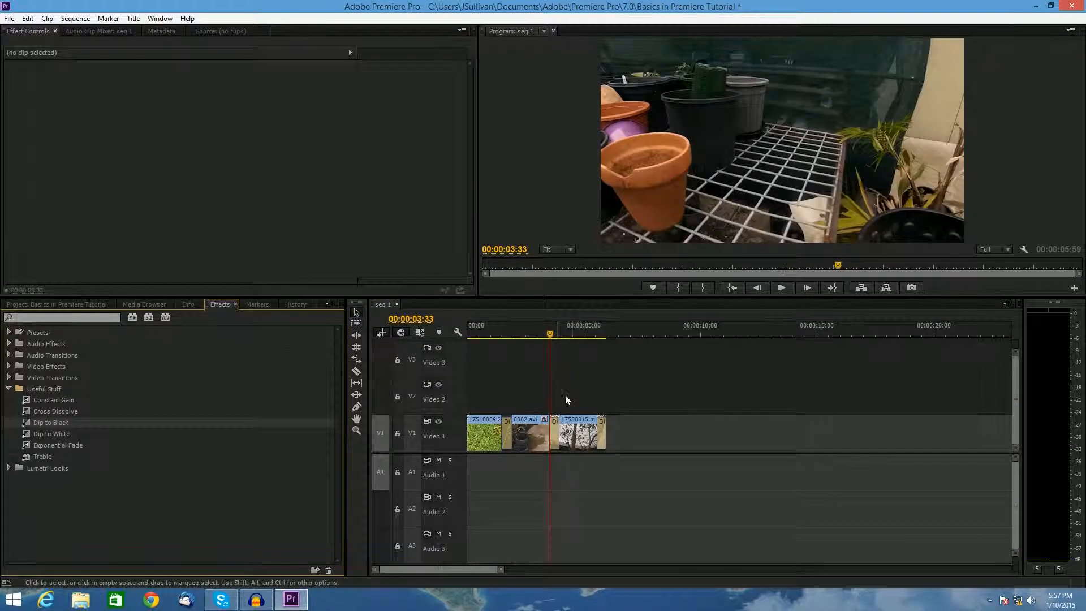
left_click_drag(550, 334, 412, 329)
key("space")
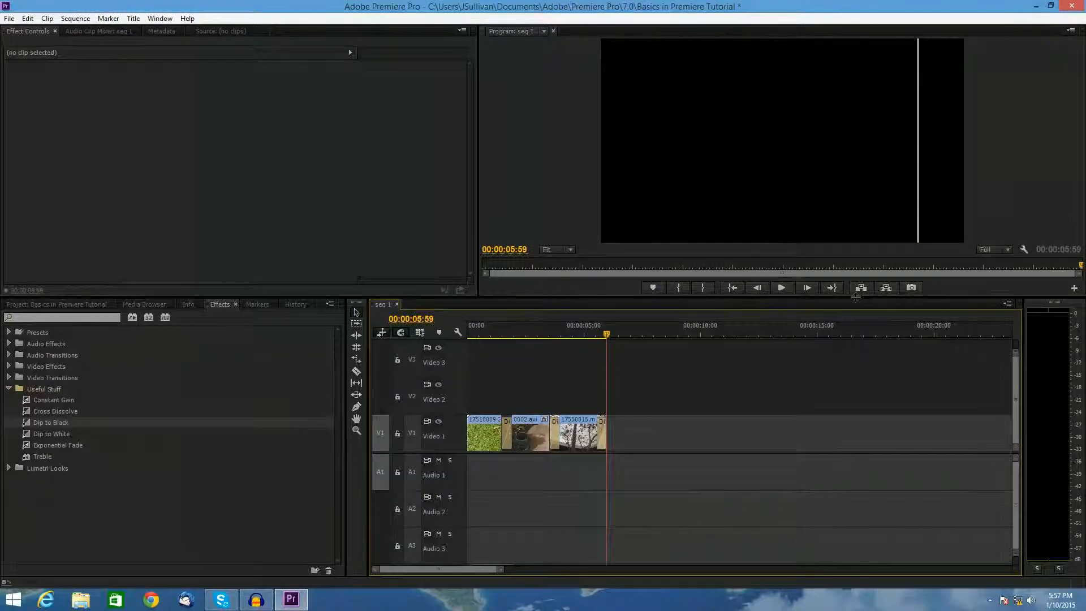
left_click(917, 151)
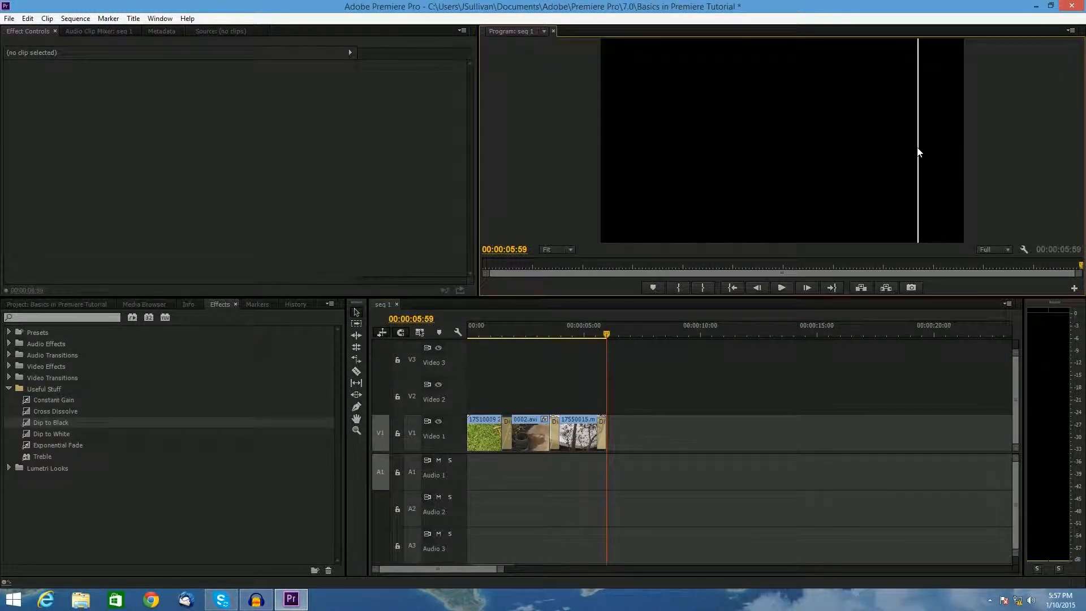
left_click(828, 370)
left_click(621, 333)
key("Home")
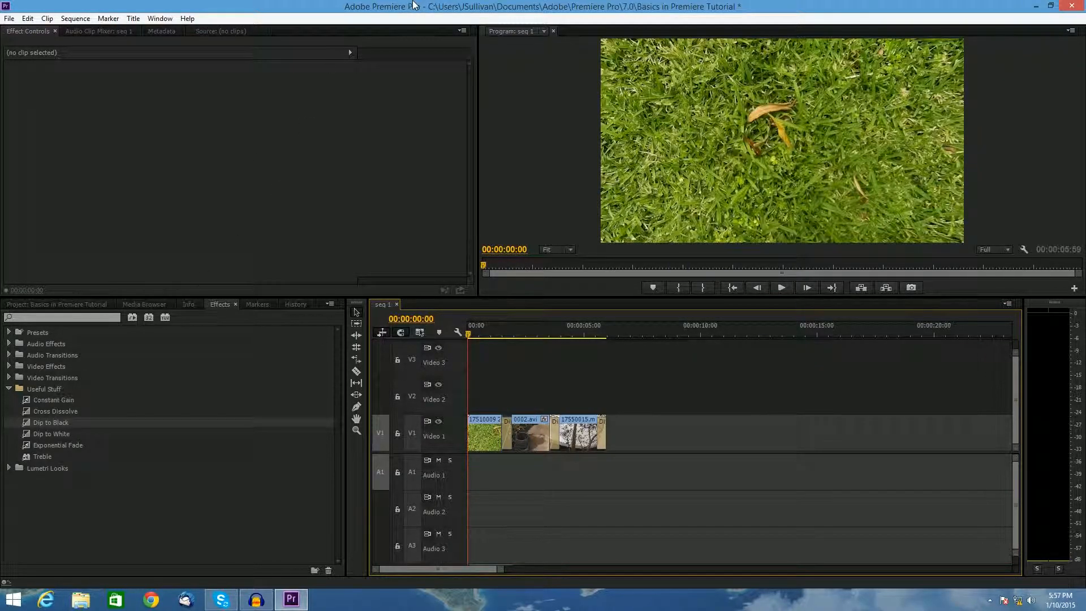
- Zoom in the timeline and scrub through the sequence's transitions
left_click(62, 18)
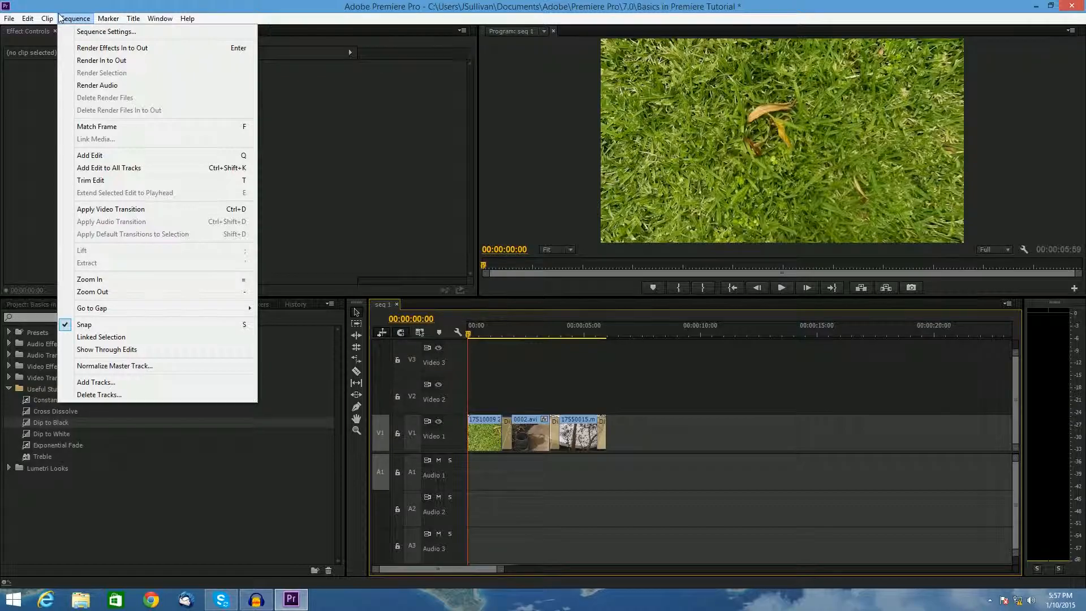
left_click(61, 18)
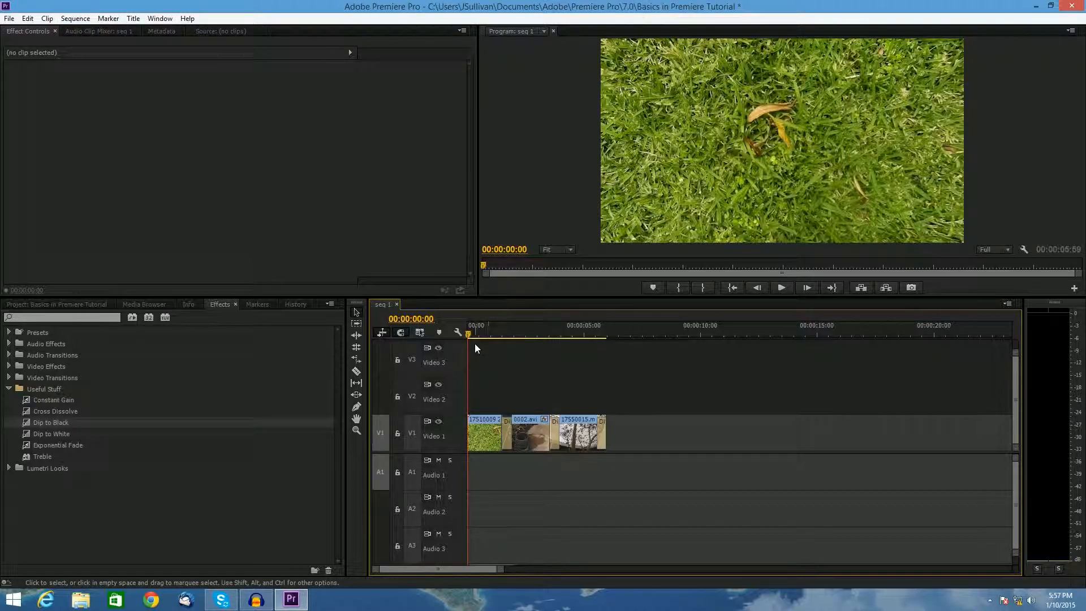
left_click_drag(470, 335, 521, 335)
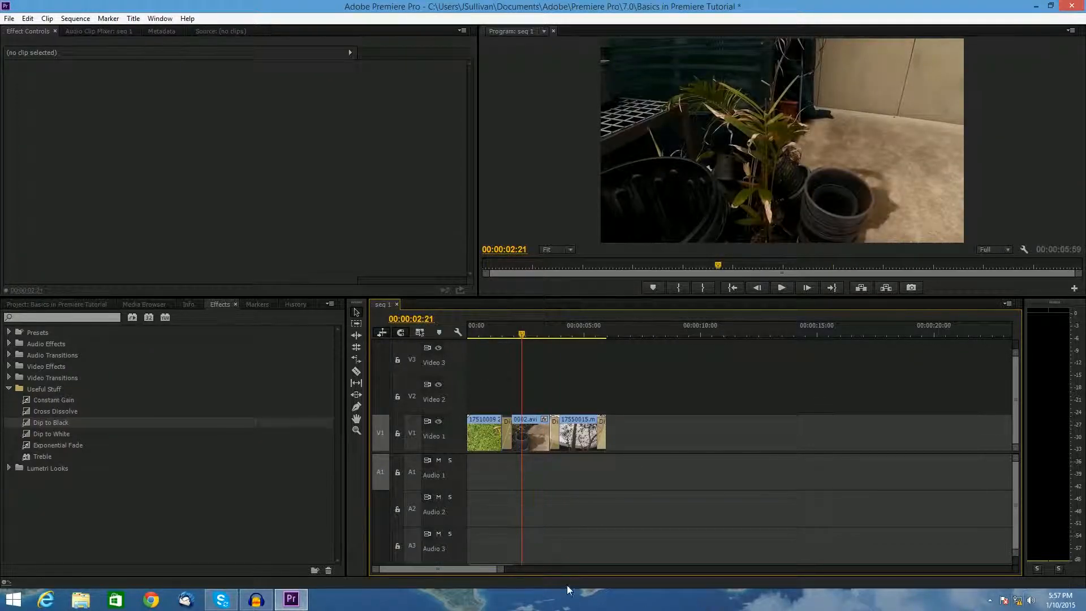
left_click_drag(499, 571, 453, 571)
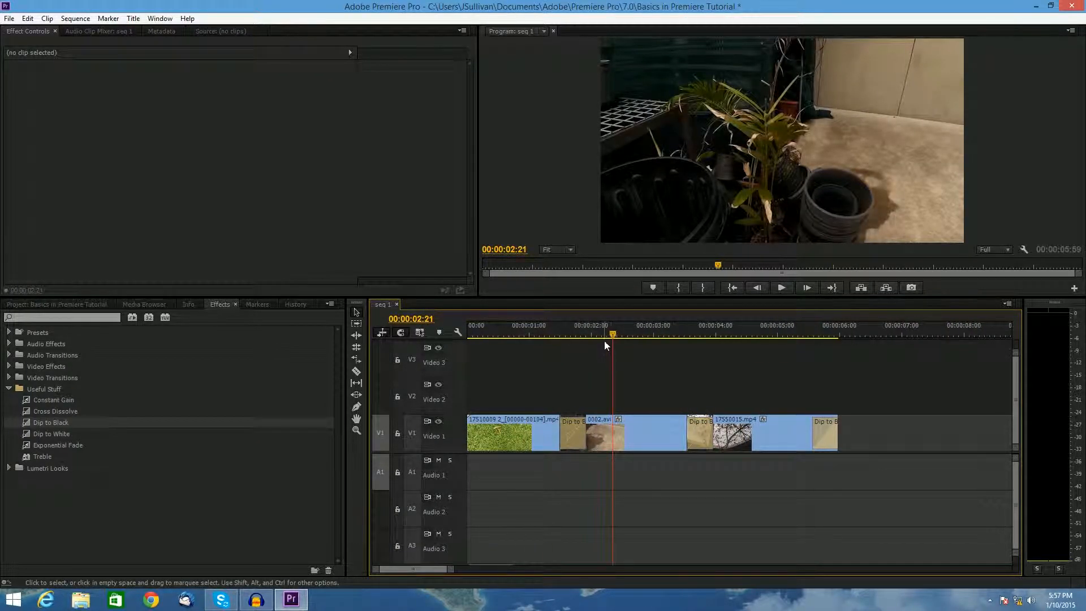
left_click_drag(738, 334, 446, 341)
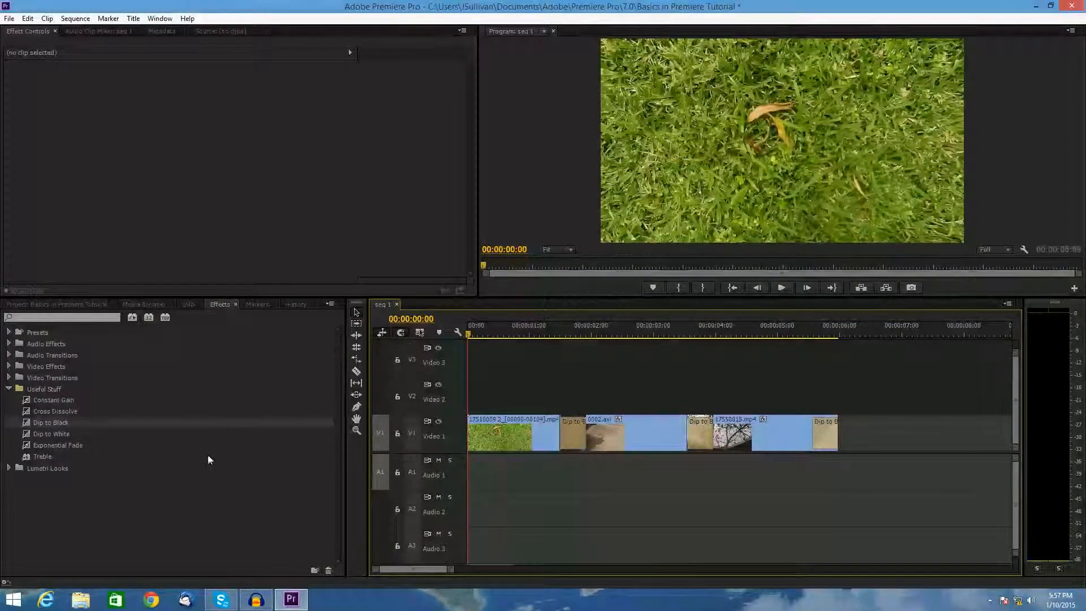
left_click_drag(470, 333, 308, 332)
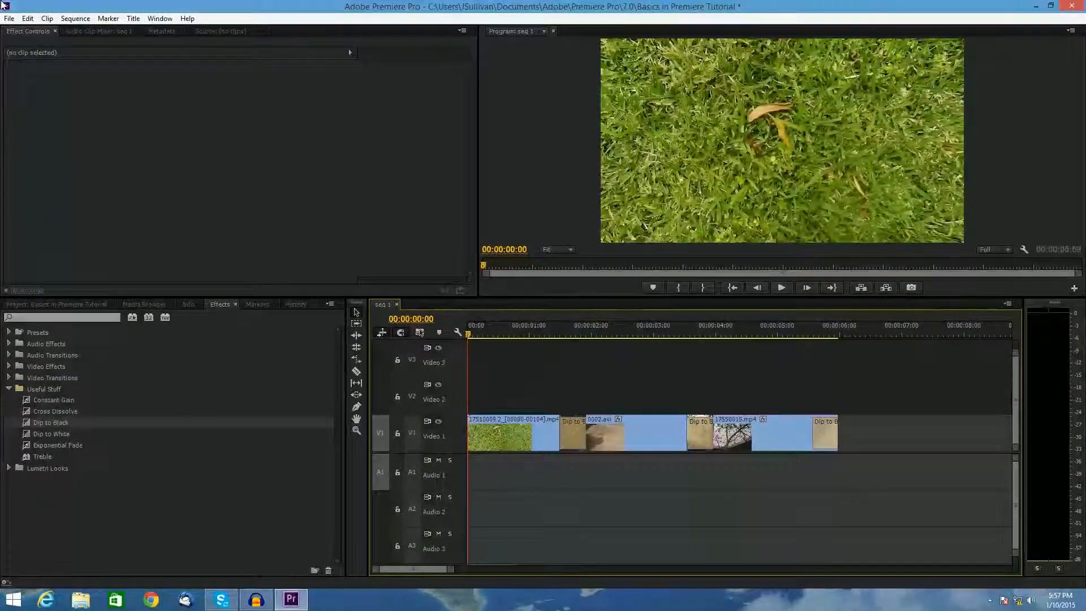
left_click(8, 20)
left_click(229, 344)
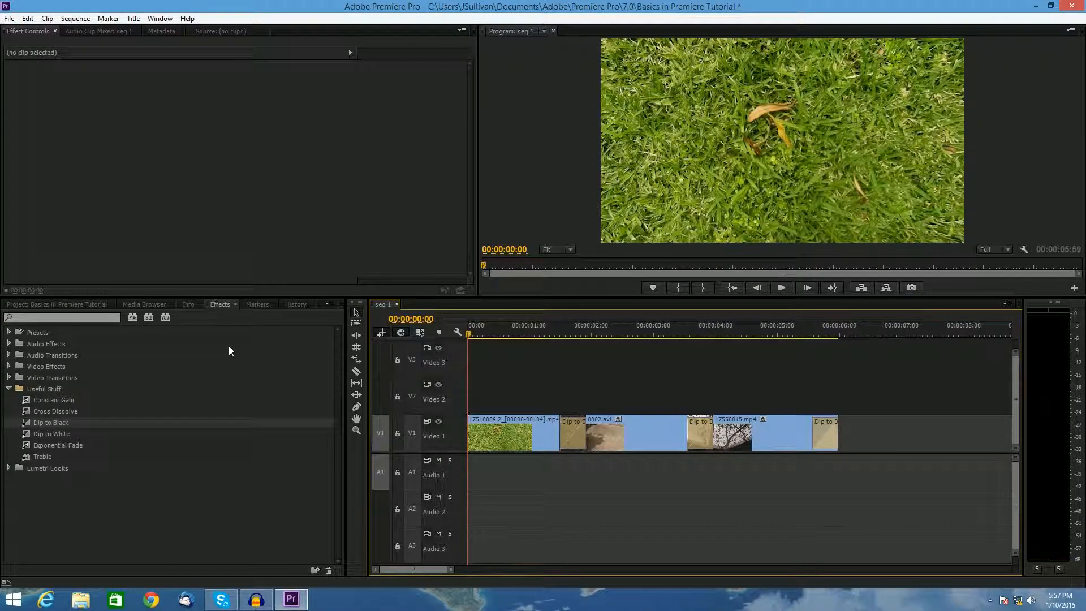
left_click(9, 19)
left_click(34, 111)
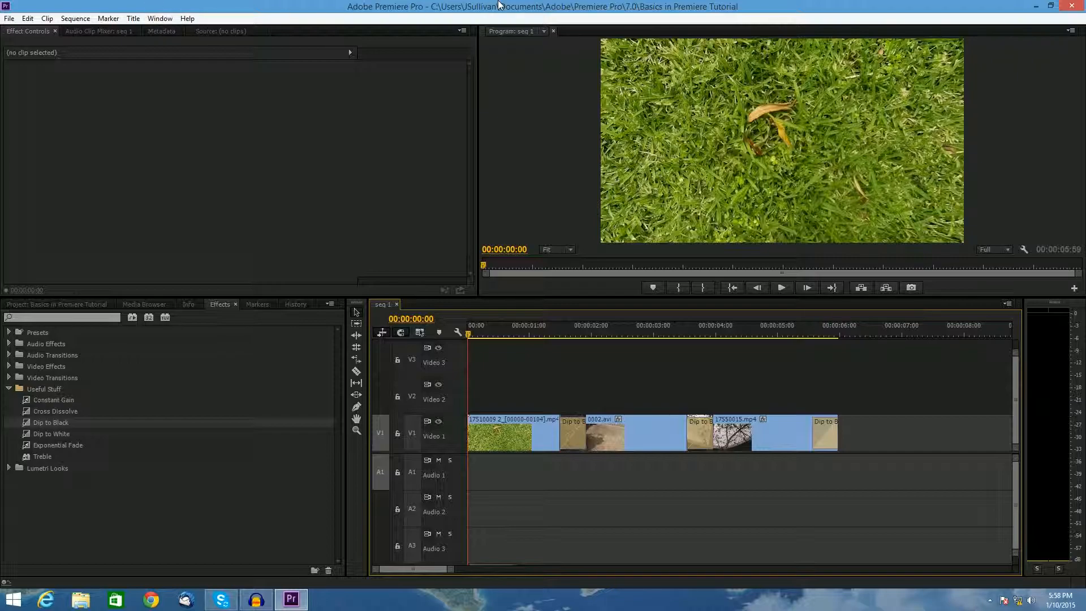
left_click(5, 17)
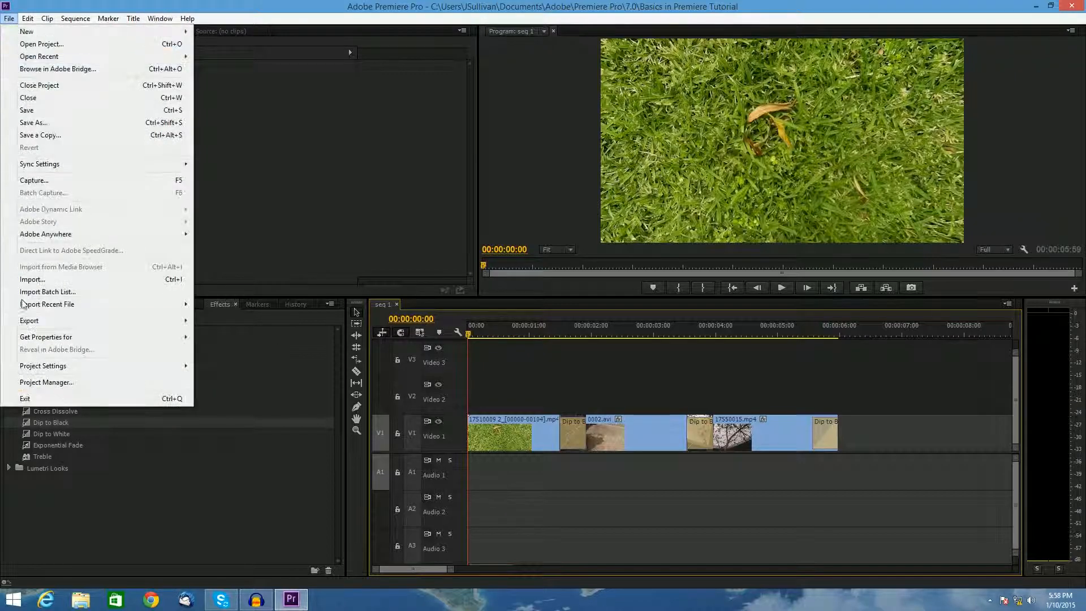
mouse_move(34, 322)
left_click(427, 5)
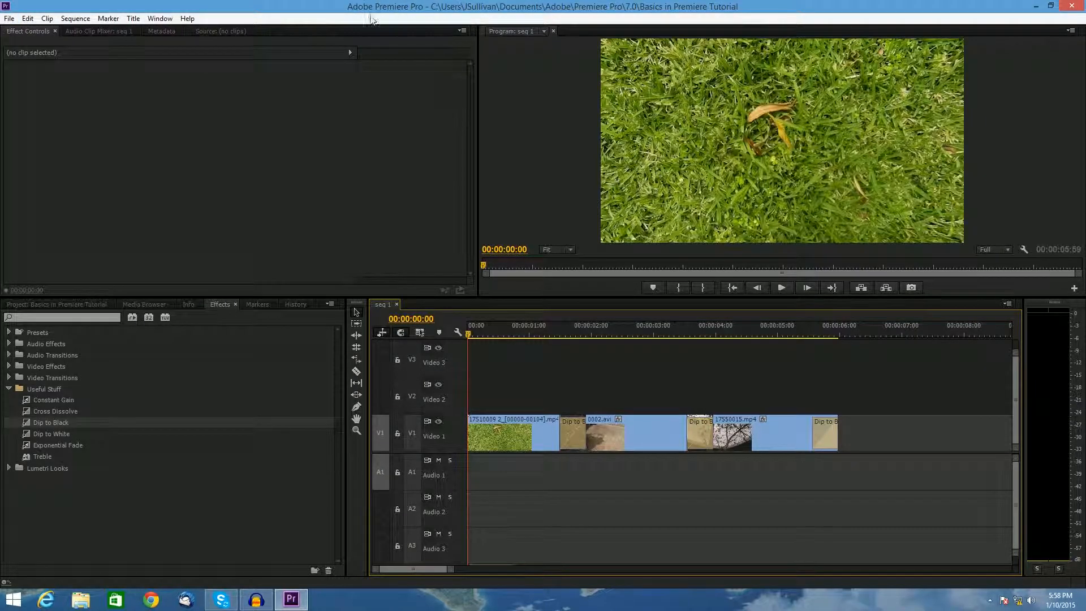
- Open the Export Media settings for the sequence
key("ctrl+m")
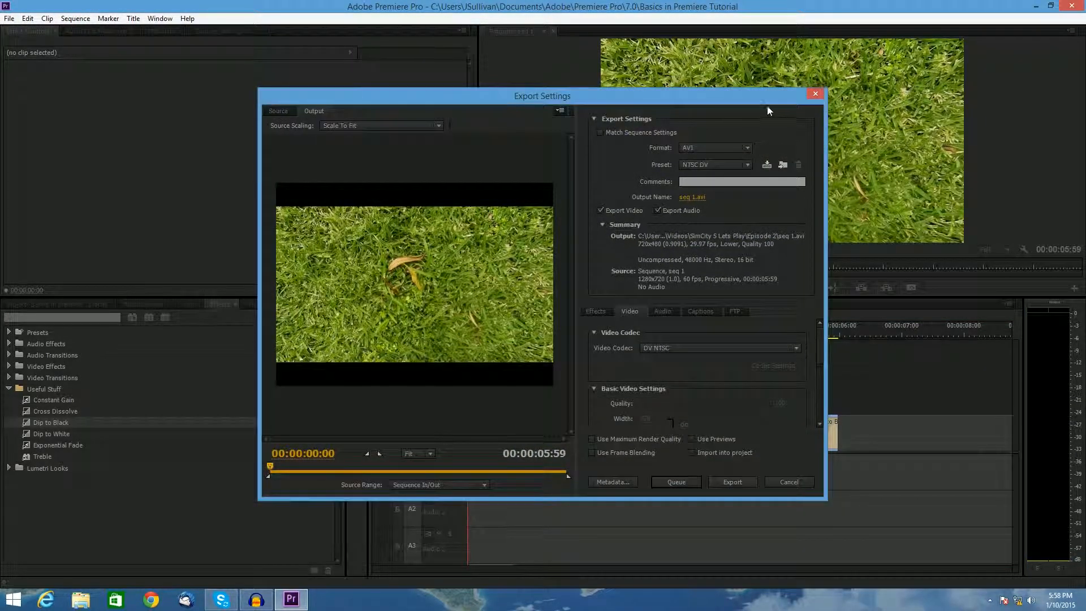
left_click(815, 95)
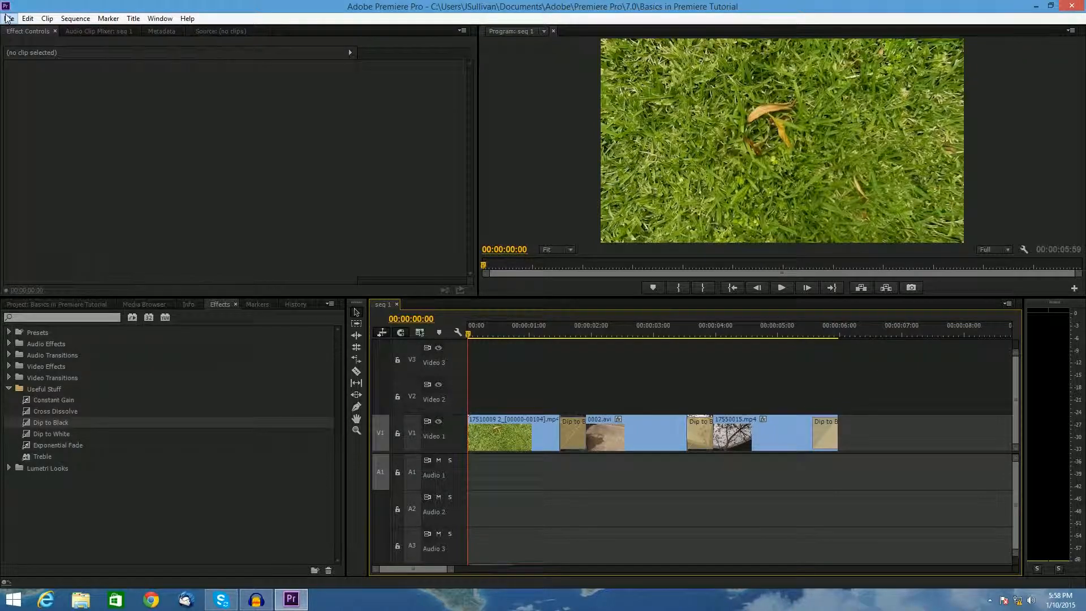
left_click(10, 18)
mouse_move(73, 322)
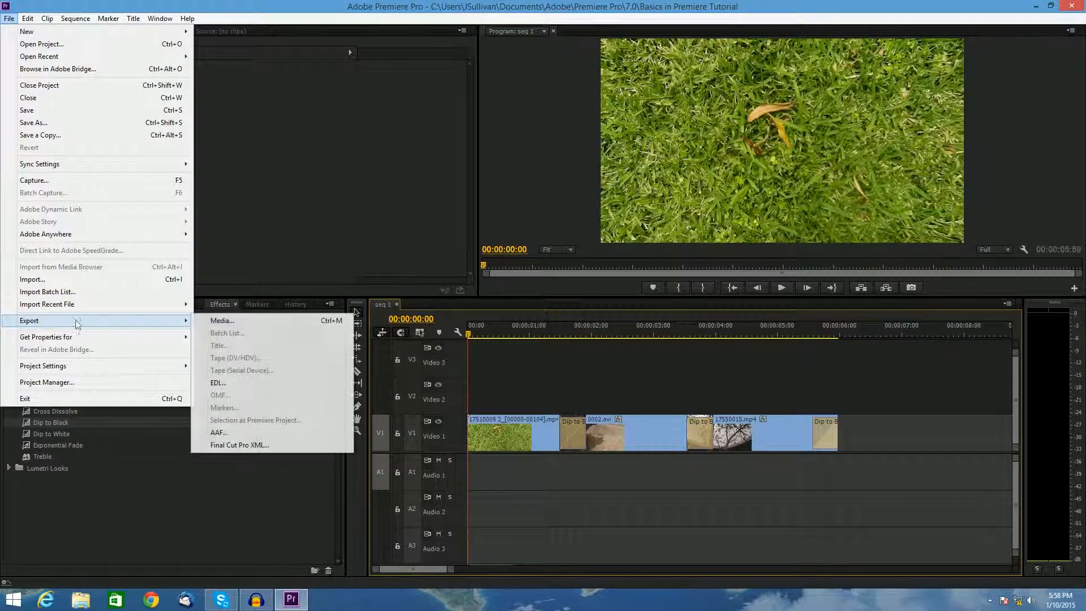
left_click(240, 323)
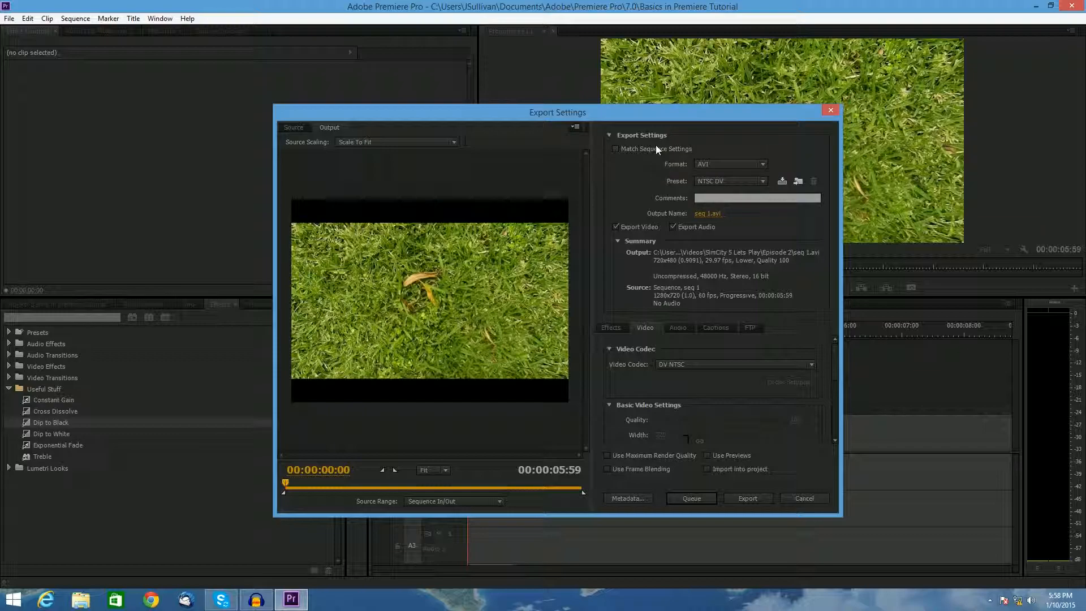
- Set the export format to H.264 and the preset to YouTube HD 720p 29.97
left_click(709, 162)
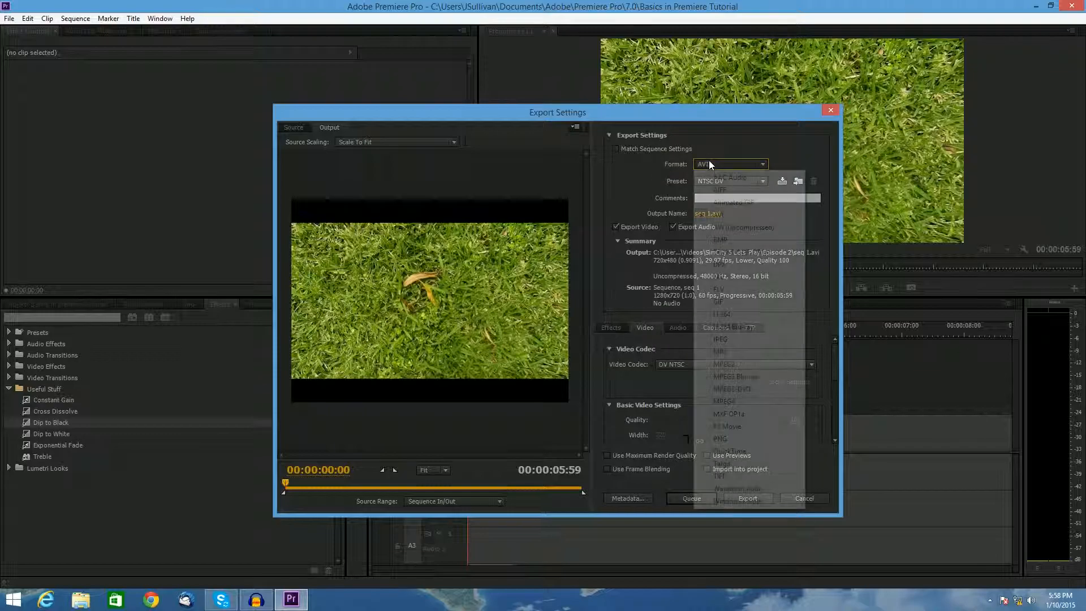
left_click(721, 316)
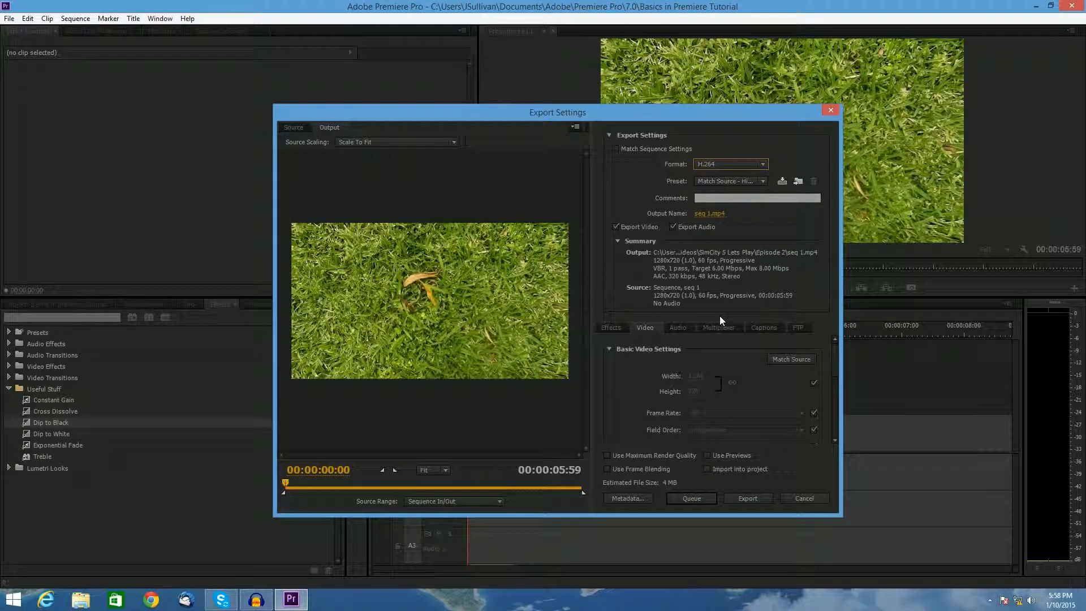
left_click(729, 174)
left_click(804, 9)
left_click(744, 180)
left_click(784, 38)
left_click(763, 181)
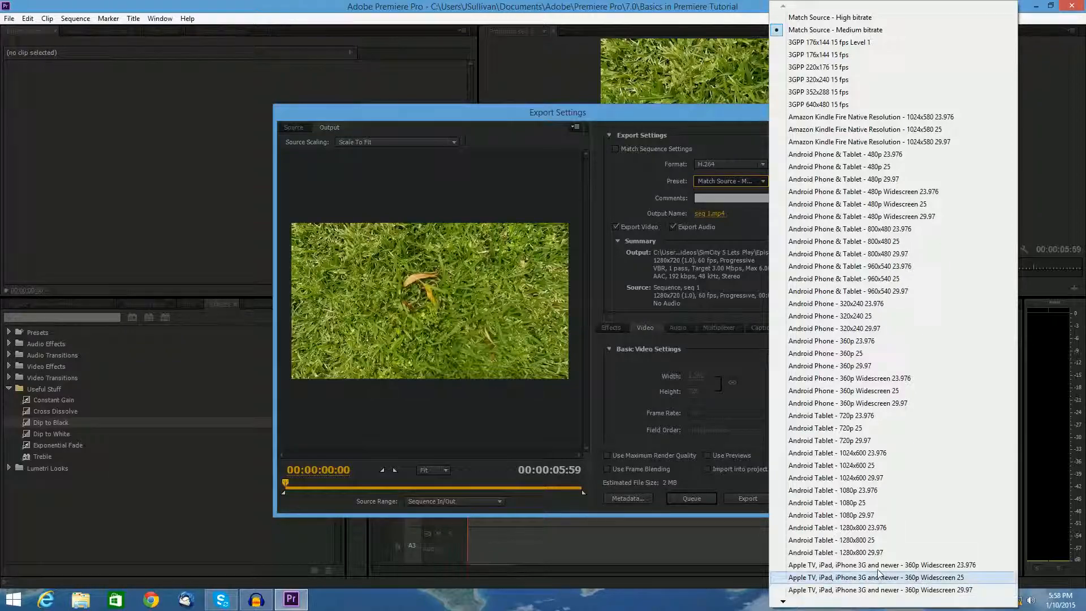
mouse_move(790, 602)
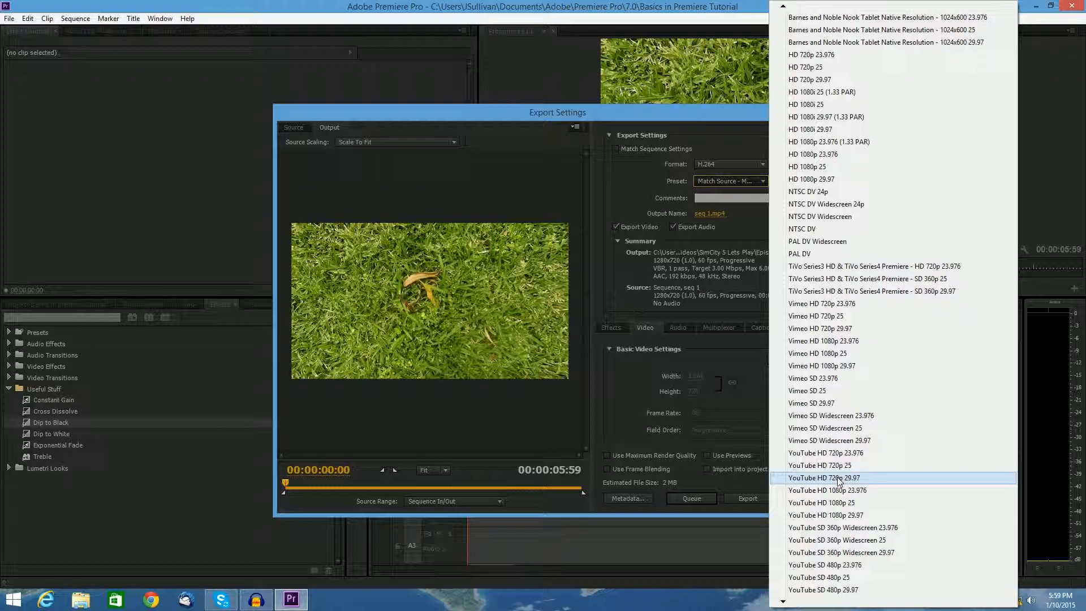
left_click(839, 481)
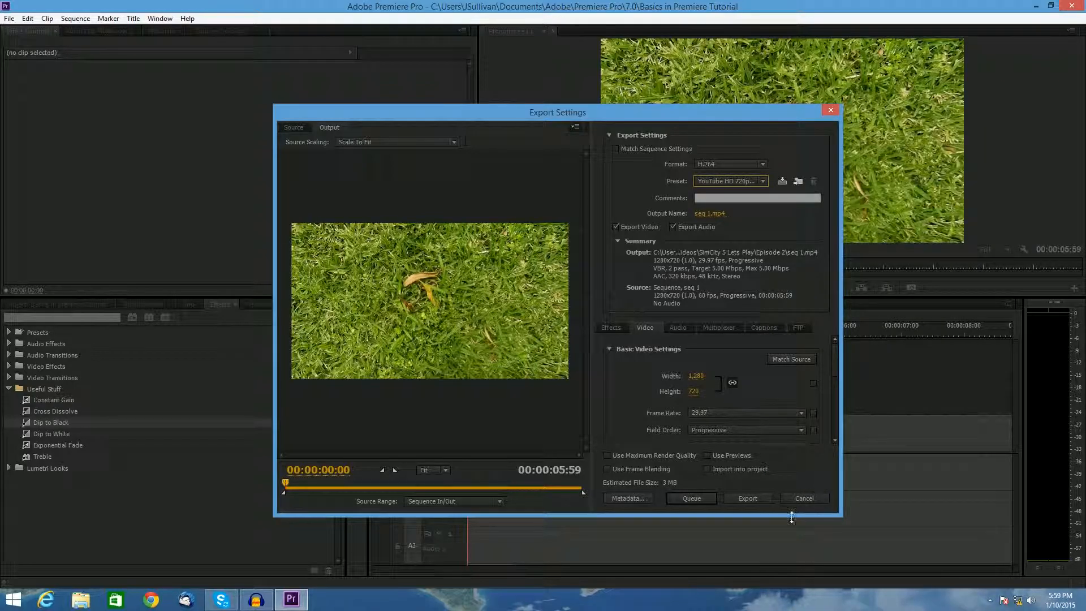
- Review the Source Scaling options in the export settings, keeping Scale To Fit
left_click_drag(292, 480, 274, 204)
left_click(374, 143)
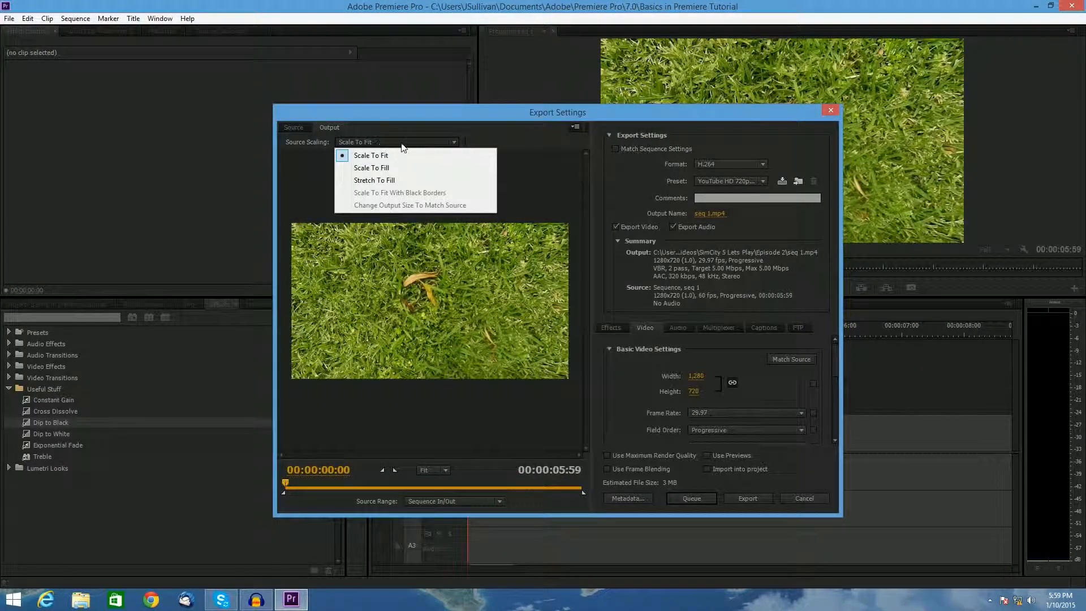
left_click(421, 145)
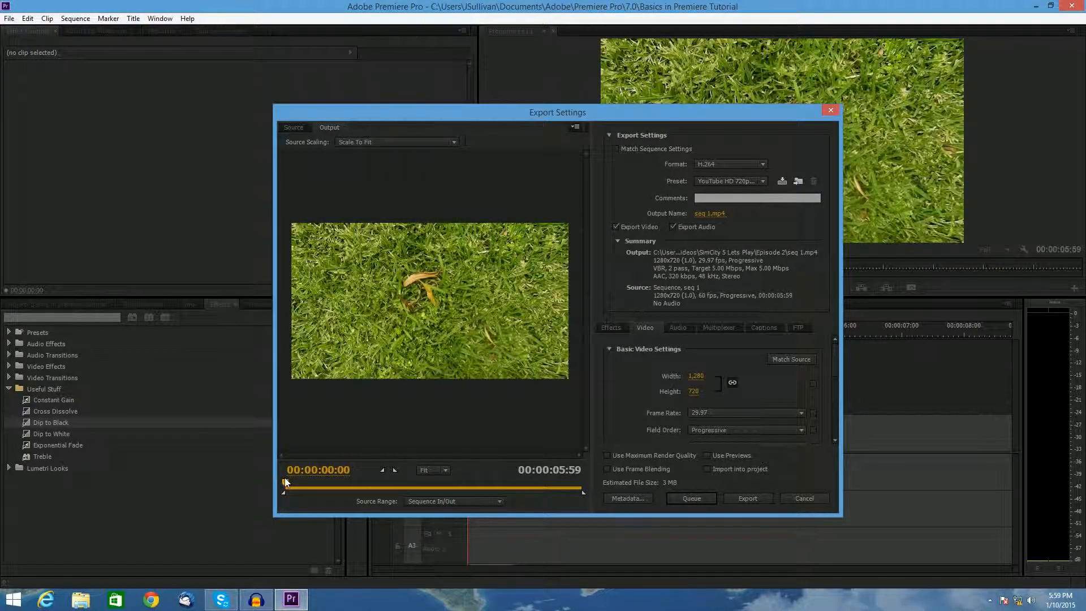
- Set the output file to seq 1 in the Videos folder and export the sequence
left_click_drag(579, 117, 609, 109)
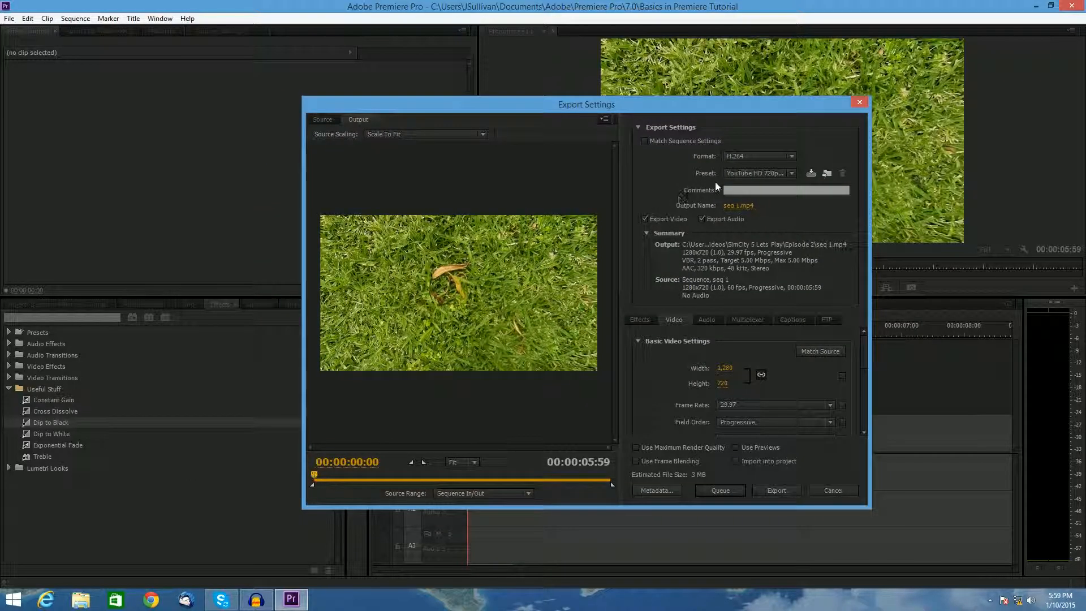
left_click(738, 206)
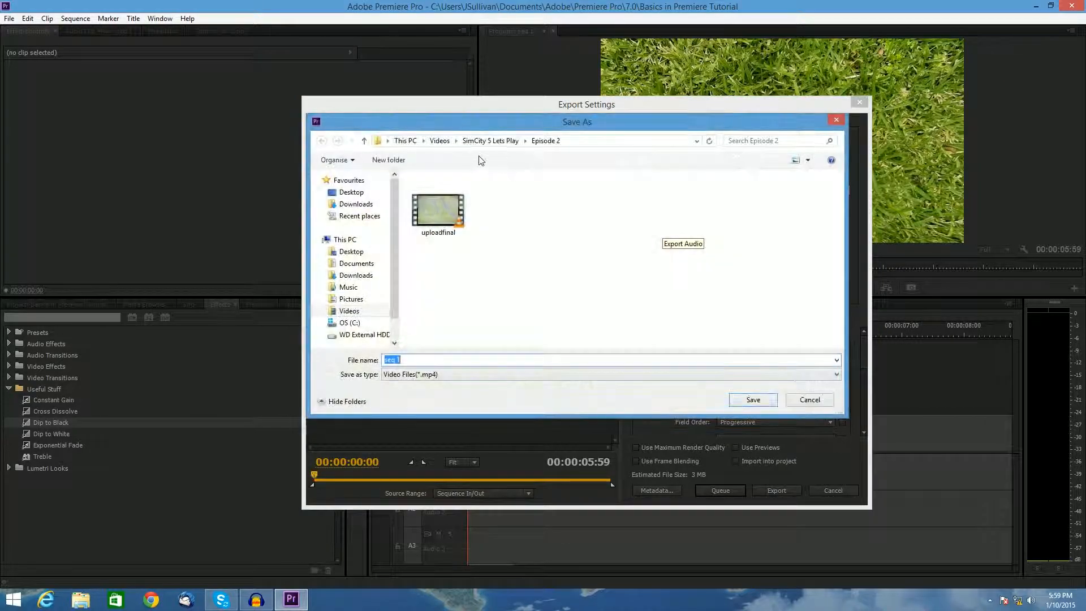
left_click(441, 141)
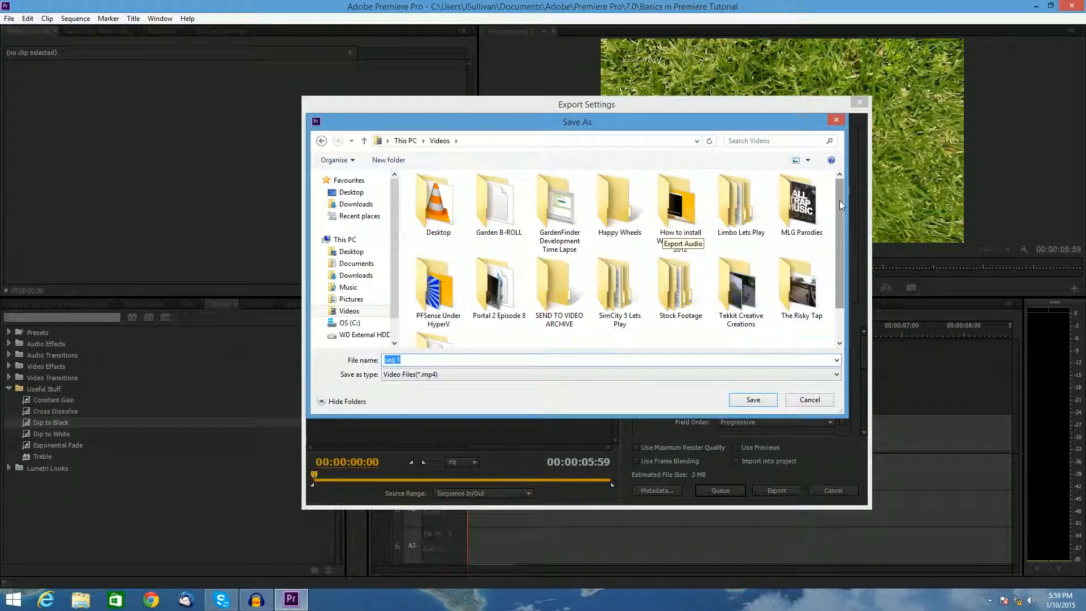
scroll(840, 243, "down", 2)
left_click(453, 357)
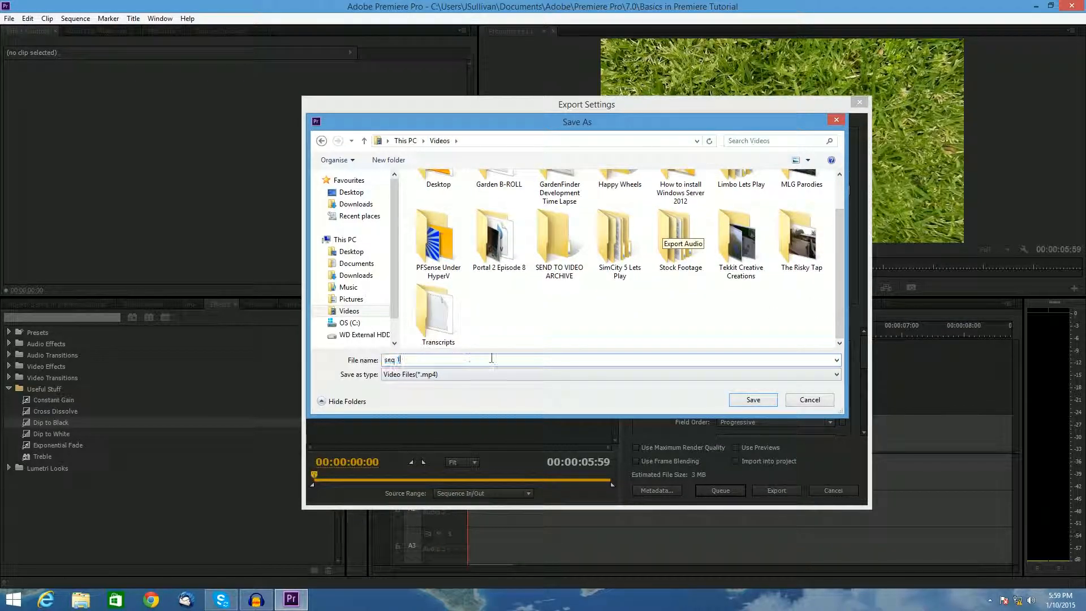
left_click(751, 400)
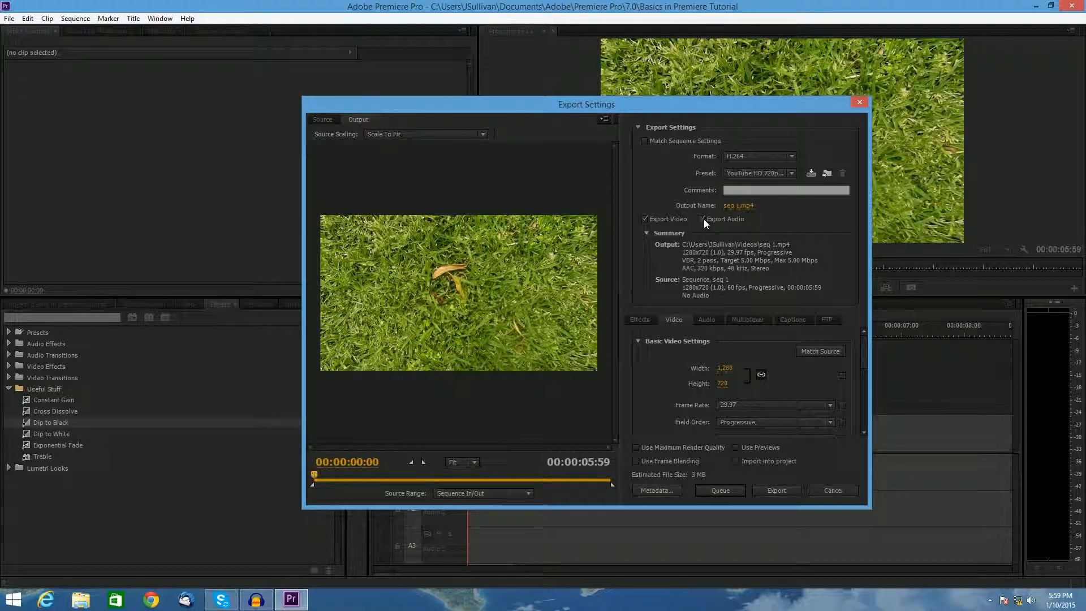
left_click(760, 490)
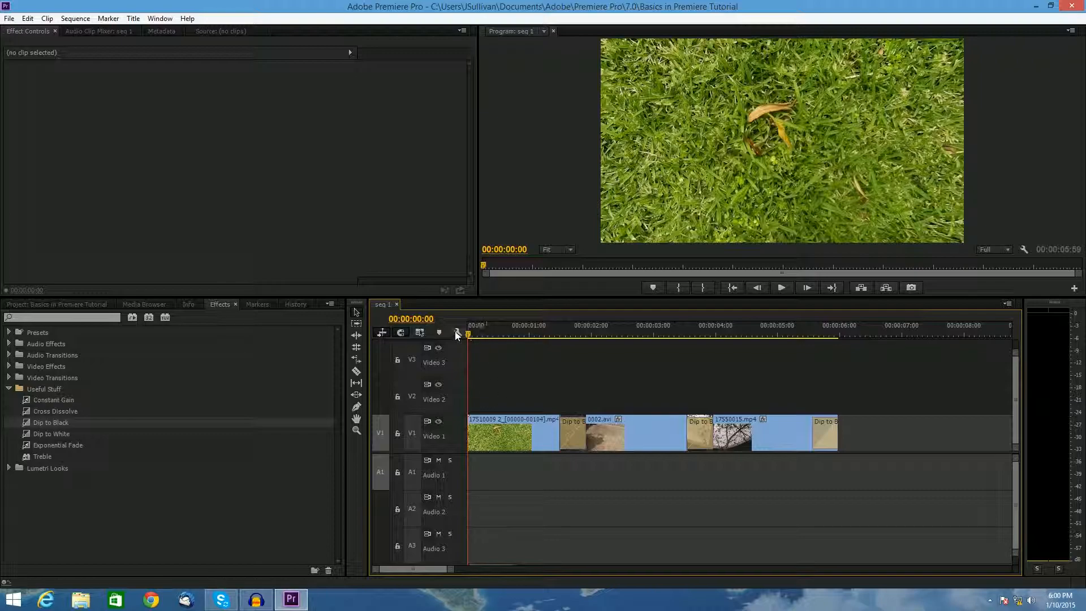
left_click_drag(468, 334, 413, 316)
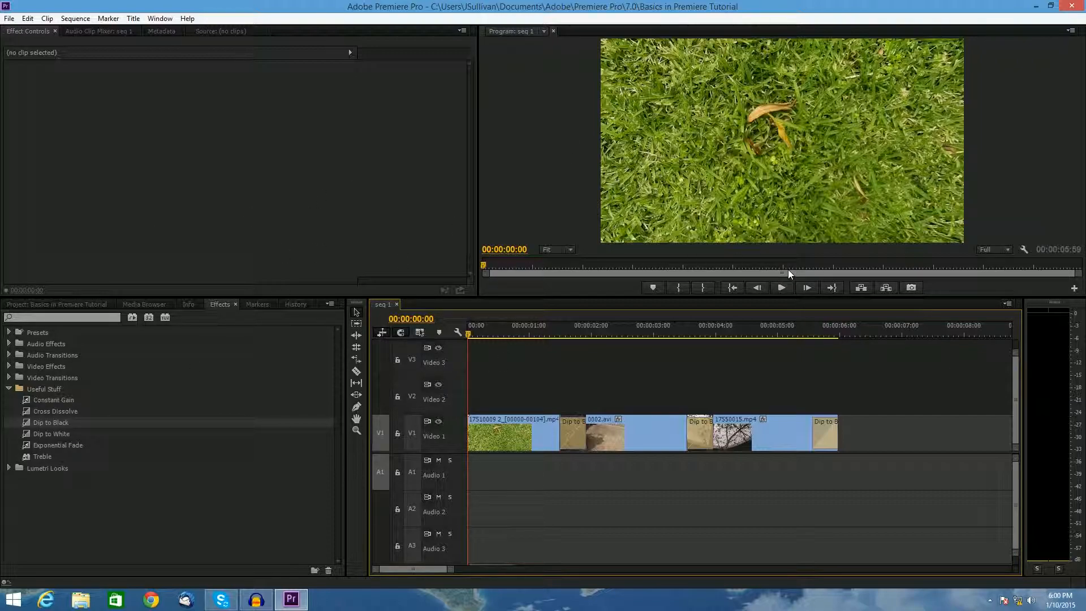
left_click_drag(614, 297, 614, 327)
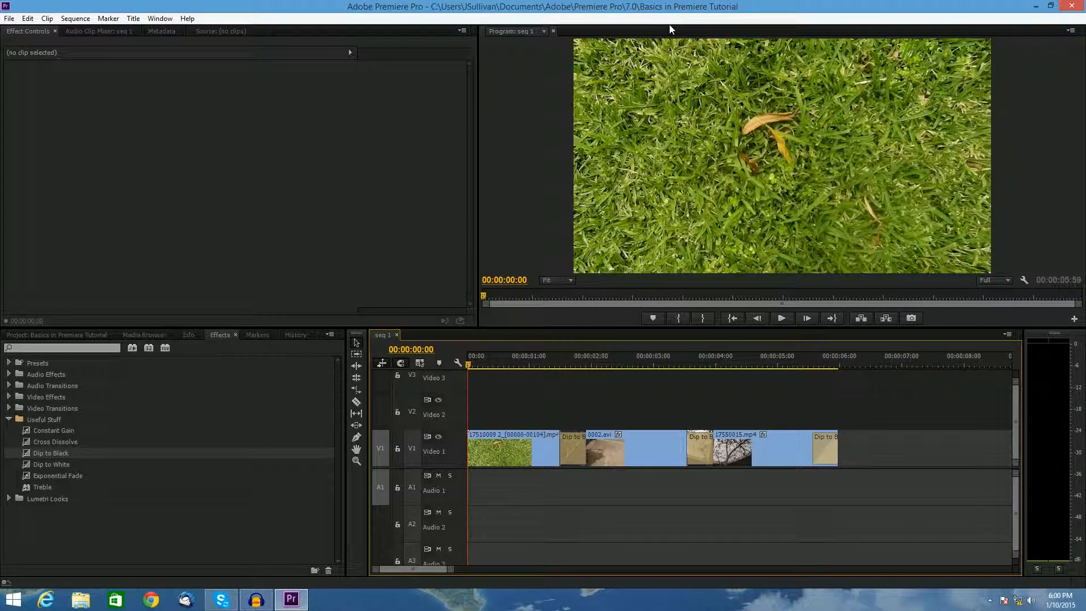